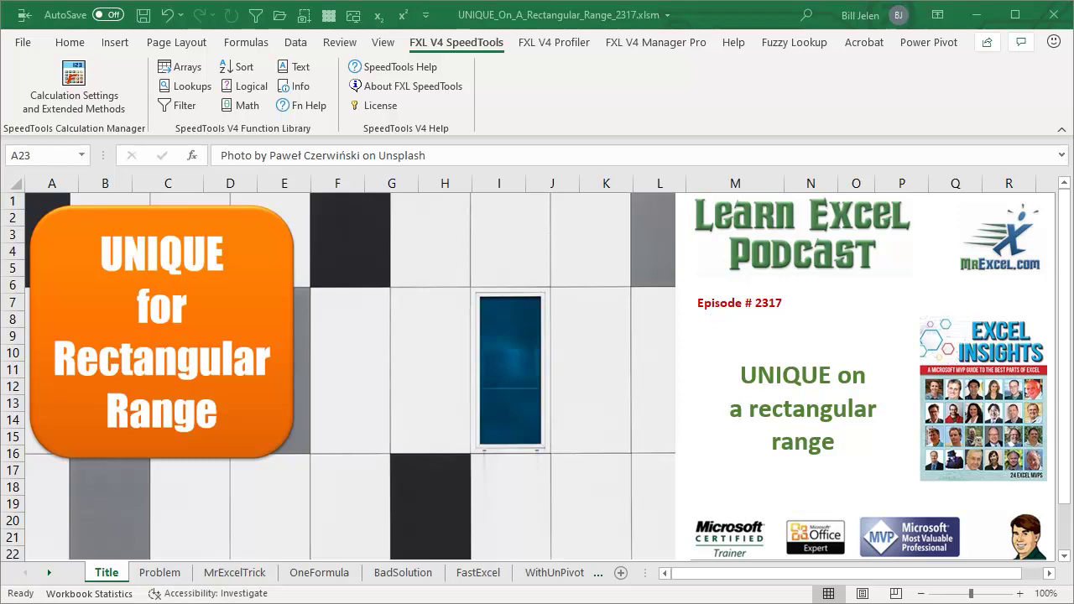
Switch to the Problem sheet holding the original fruit data and UNIQUE results.
click(159, 573)
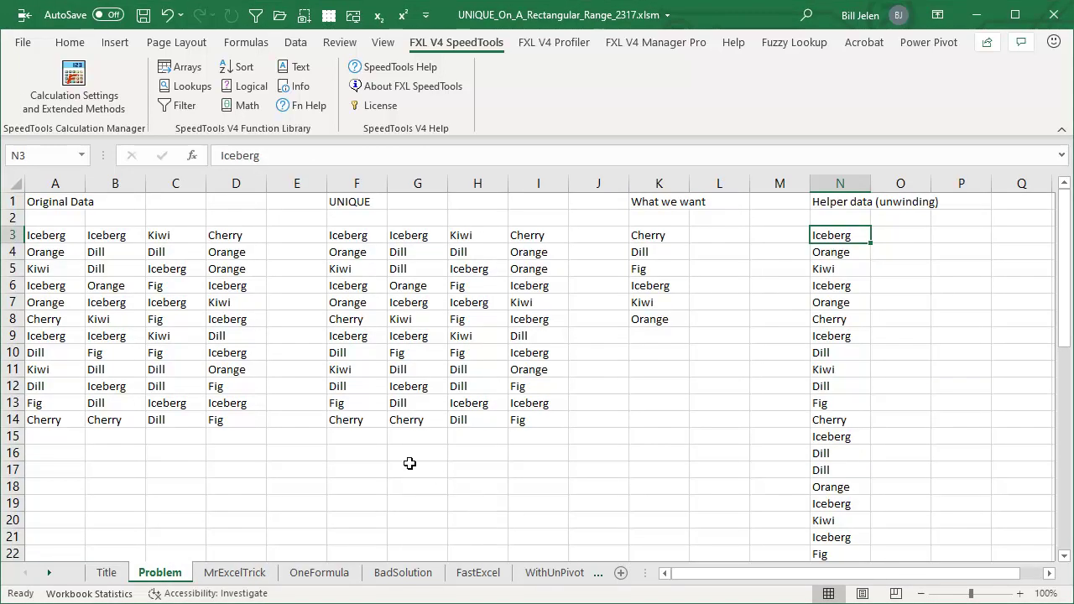
click(47, 235)
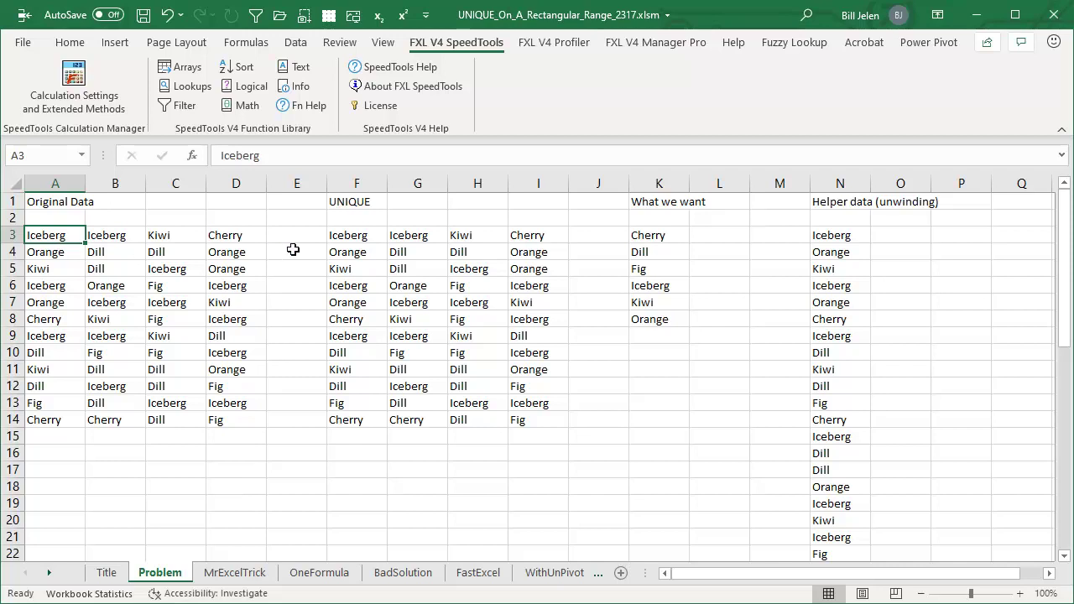
click(347, 241)
double_click(382, 244)
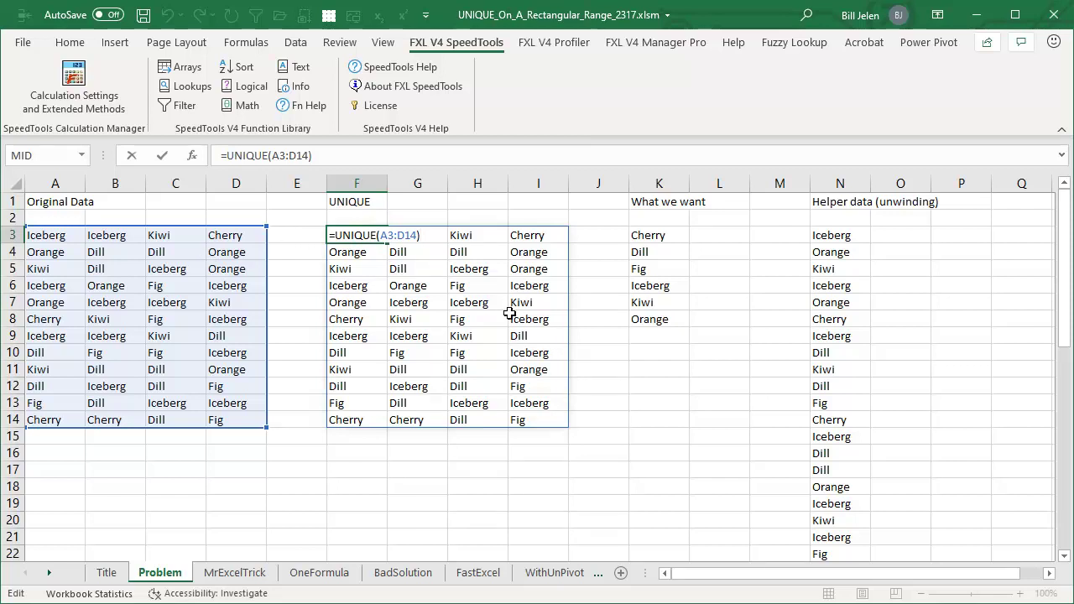
key(ctrl+Return)
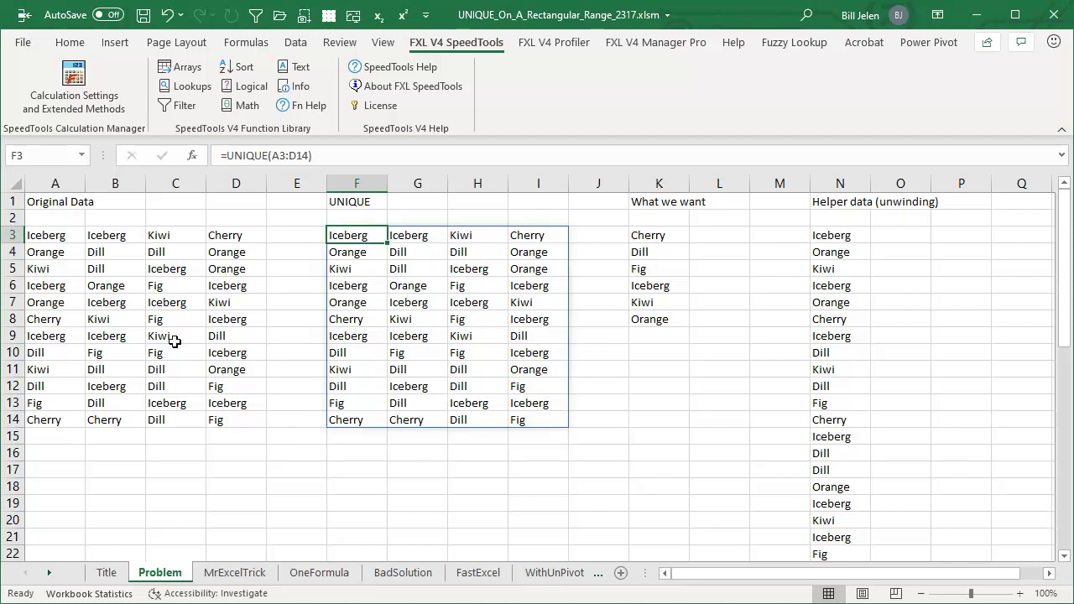
Copy the Orange, Iceberg, Iceberg, Kiwi row from A7:D7 into rows 10 and 13.
drag(50, 306, 218, 306)
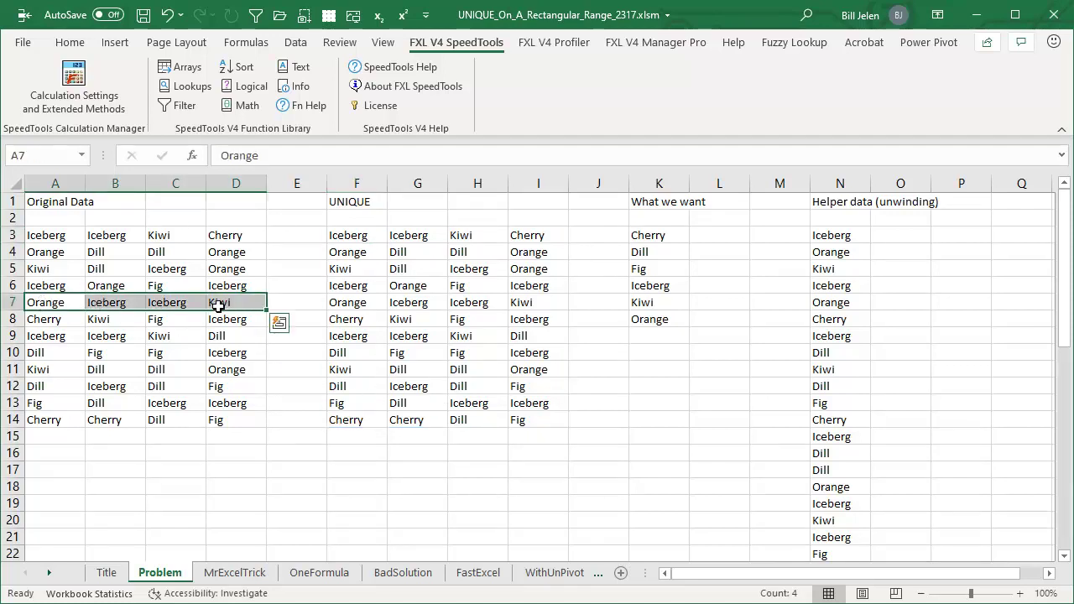
key(ctrl+c)
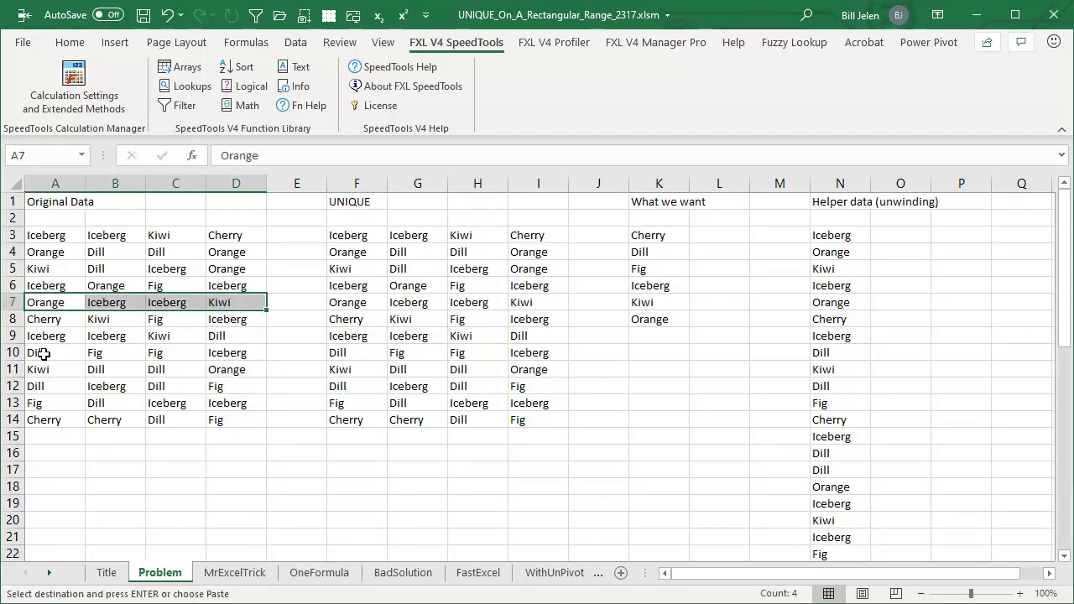
click(44, 353)
key(ctrl+v)
click(51, 404)
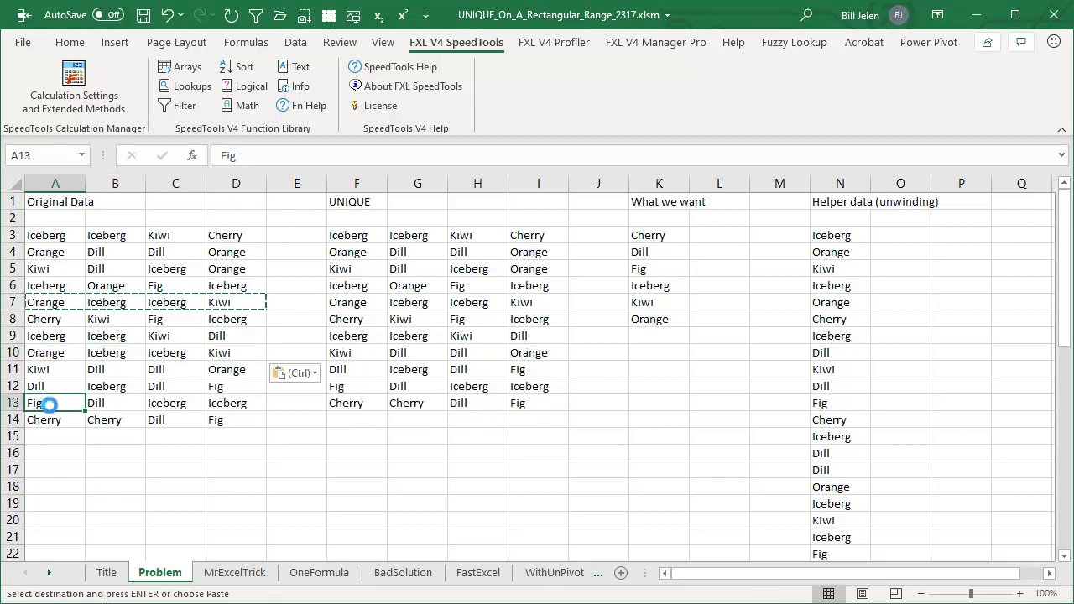
key(ctrl+v)
key(ctrl)
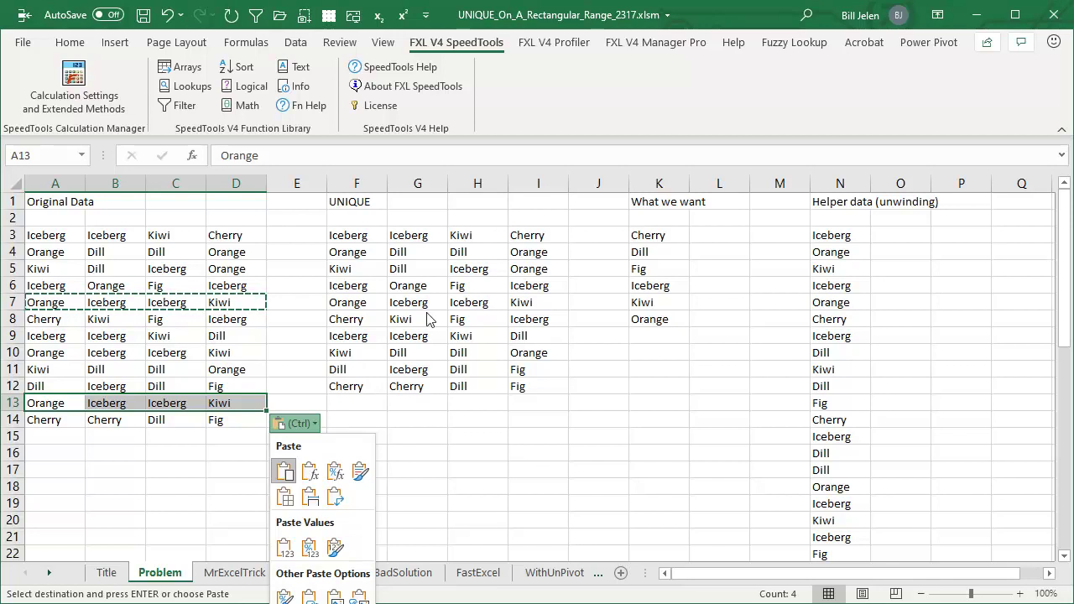
Review the What we want formula in K3 and the unwound helper data in N3.
click(657, 239)
click(657, 239)
click(823, 236)
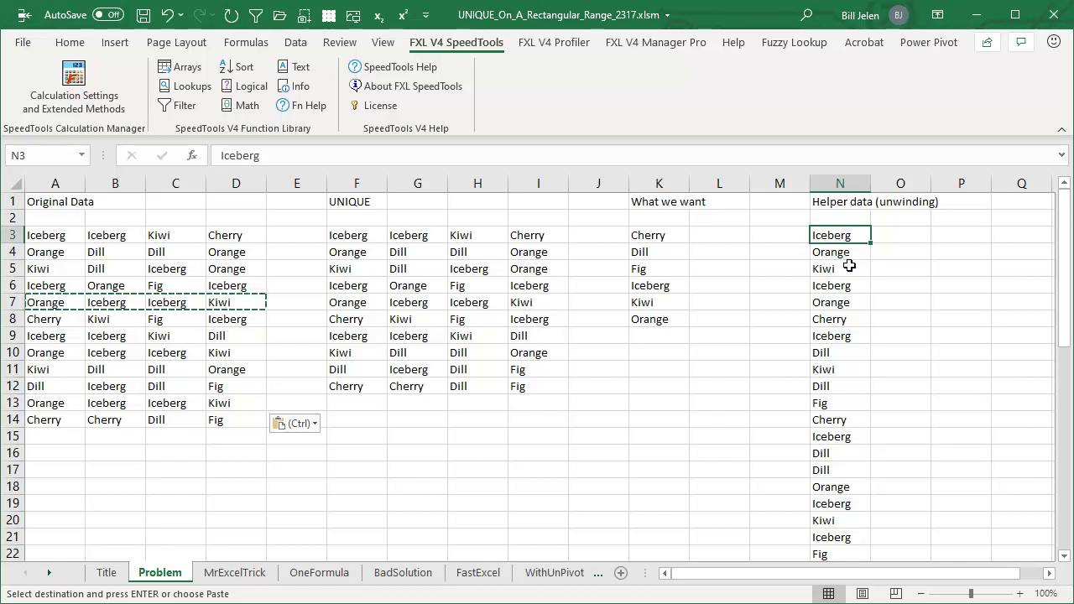
On MrExcelTrick, inspect the TEXTJOIN, comma-split, UNIQUE and SORT TRANSPOSE formulas in column F.
click(235, 573)
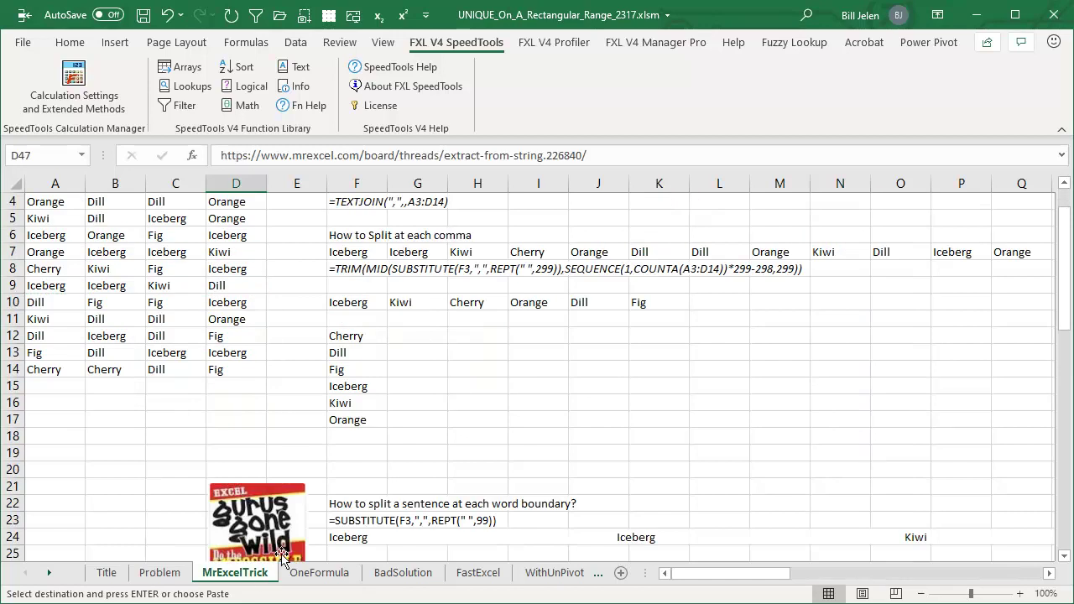
scroll(542, 227, up, 1)
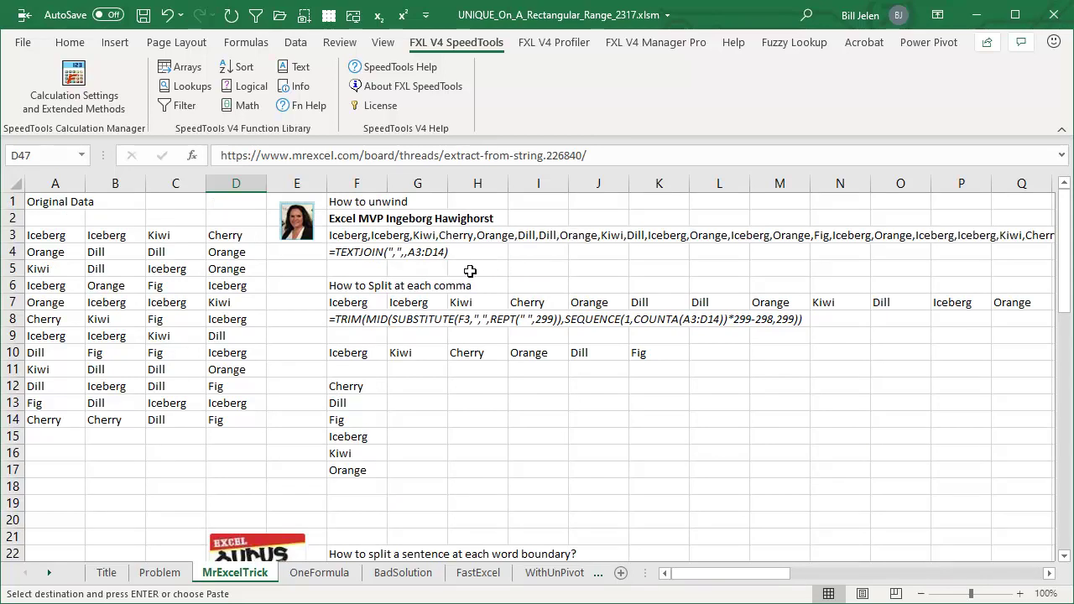
click(362, 240)
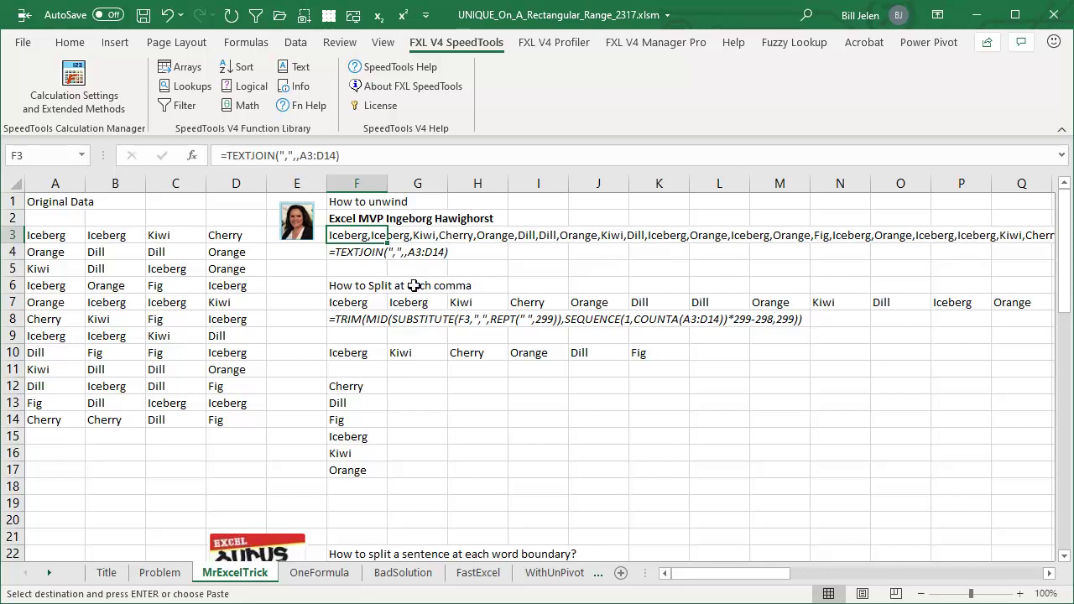
click(372, 303)
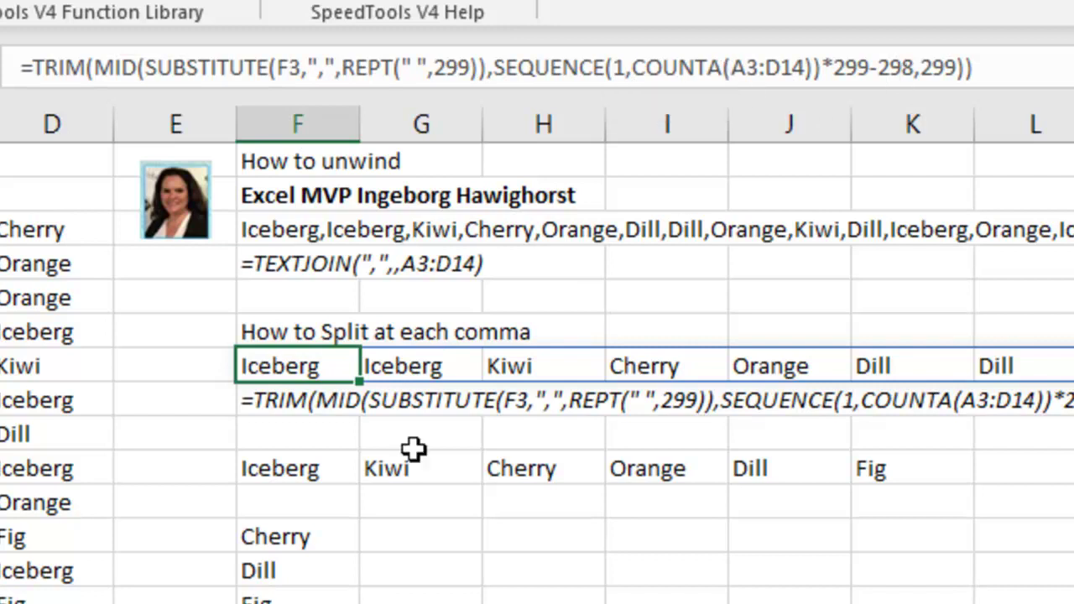
click(298, 470)
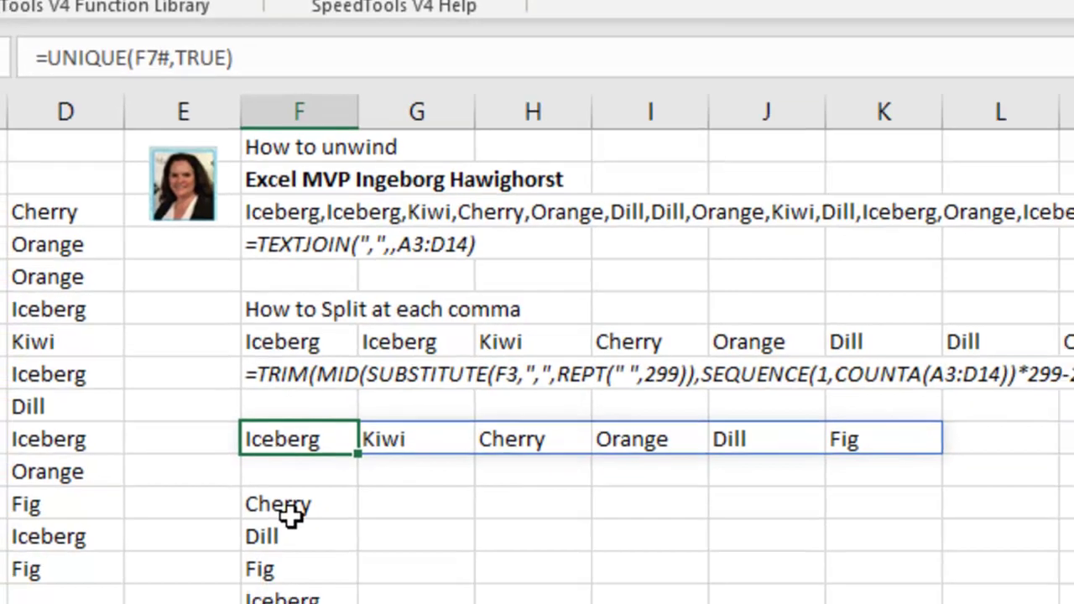
click(293, 539)
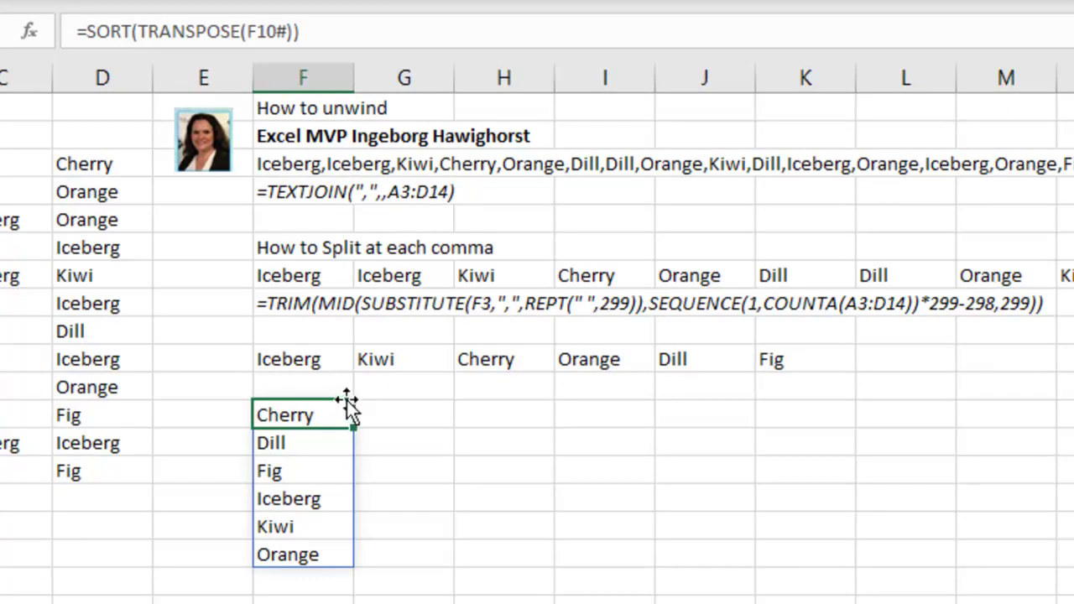
click(307, 277)
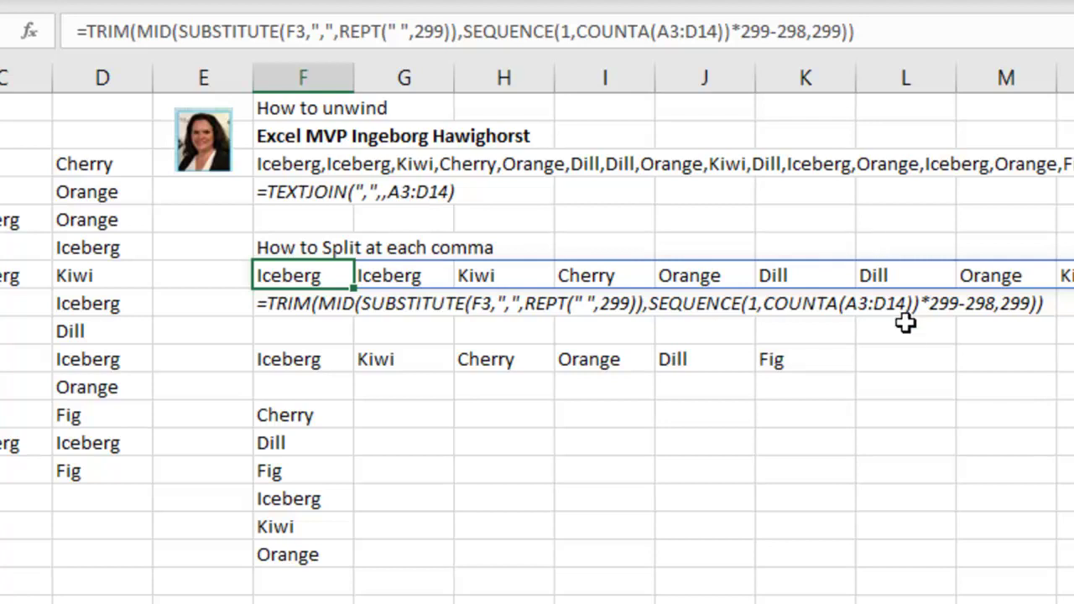
scroll(904, 324, down, 5)
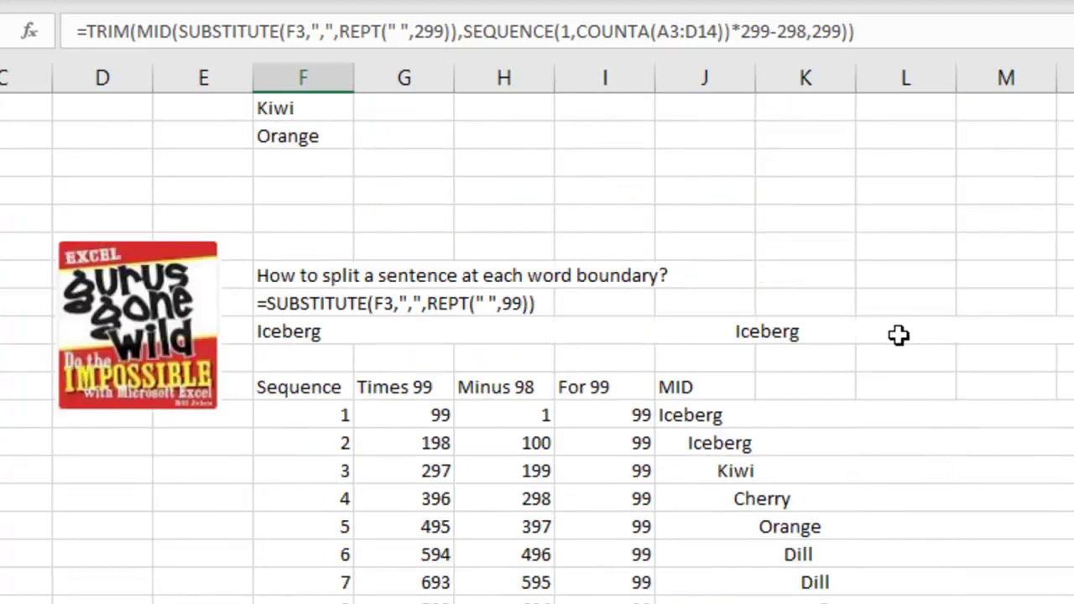
scroll(898, 336, down, 1)
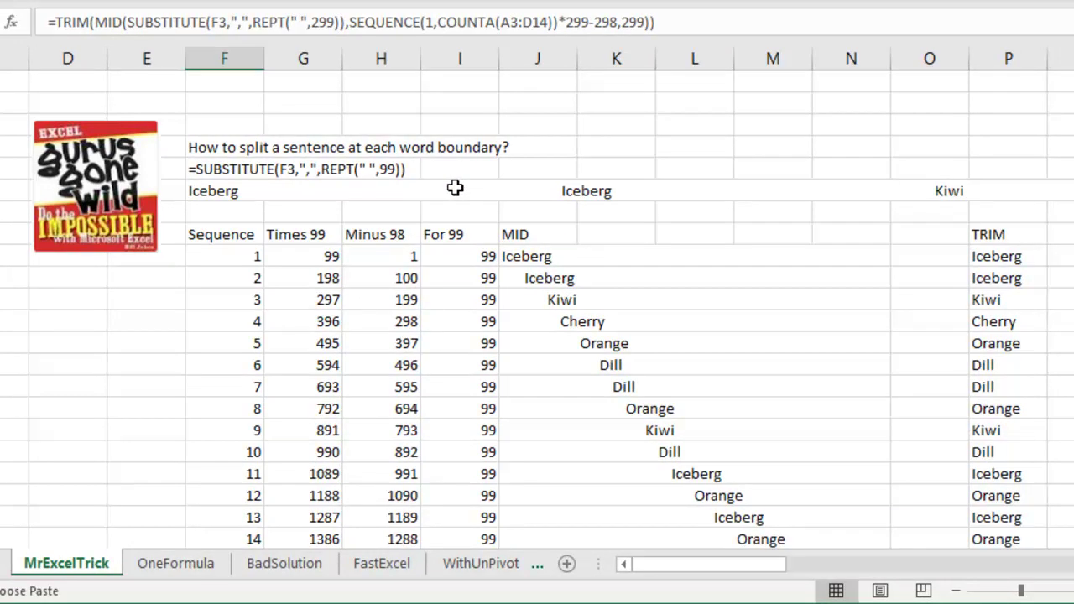
scroll(455, 188, down, 1)
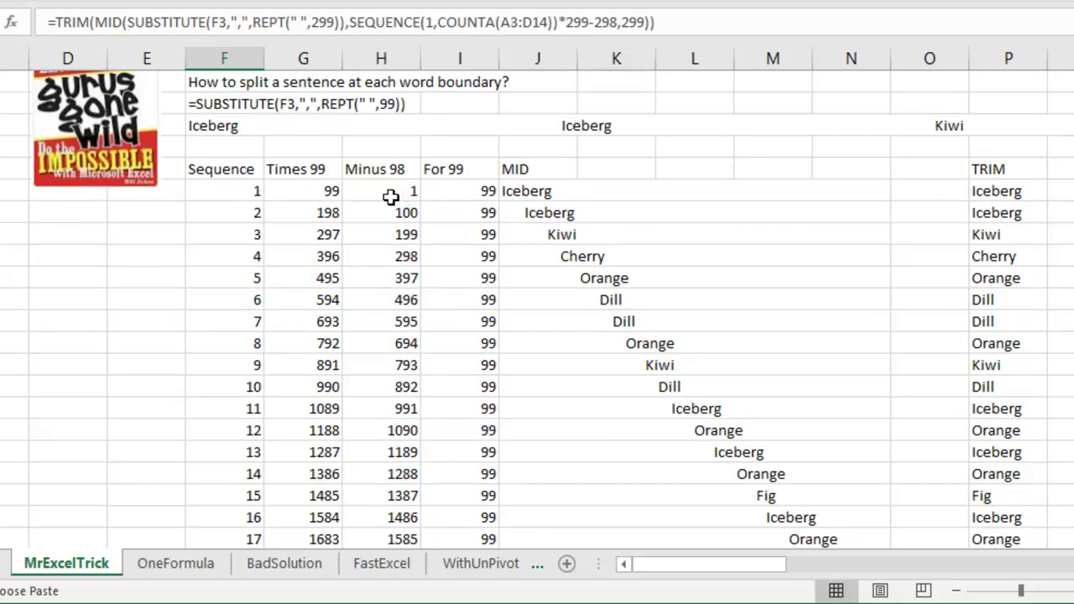
click(522, 189)
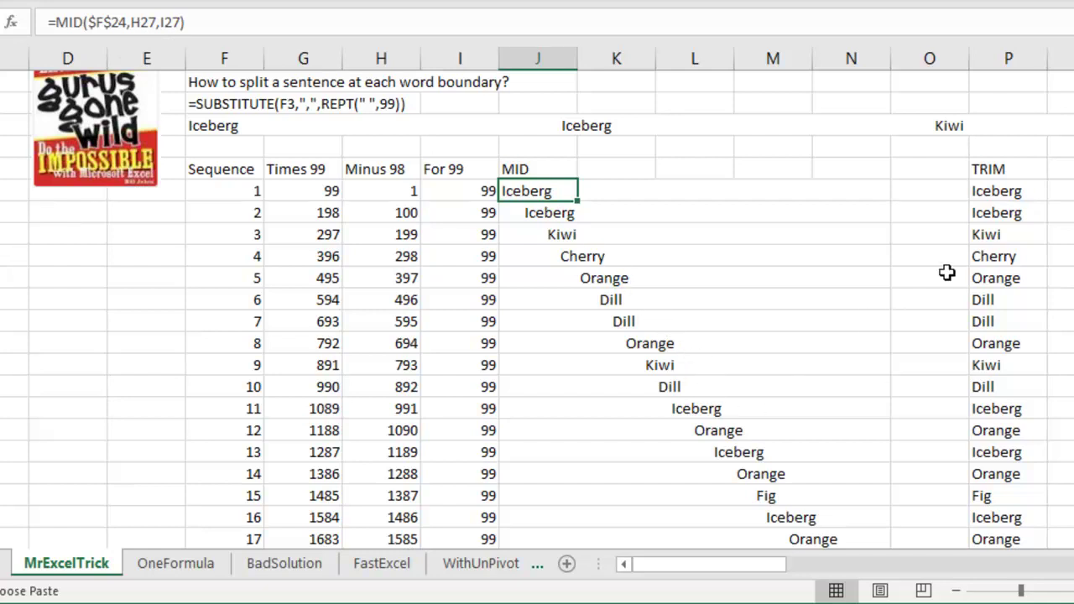
scroll(365, 211, up, 3)
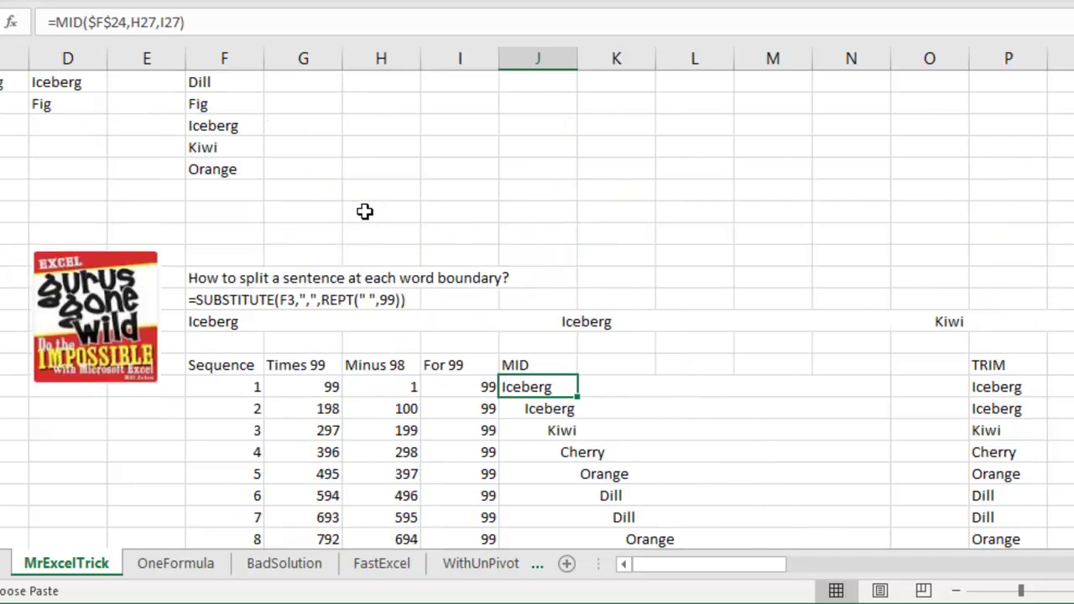
scroll(364, 227, up, 3)
scroll(444, 281, down, 9)
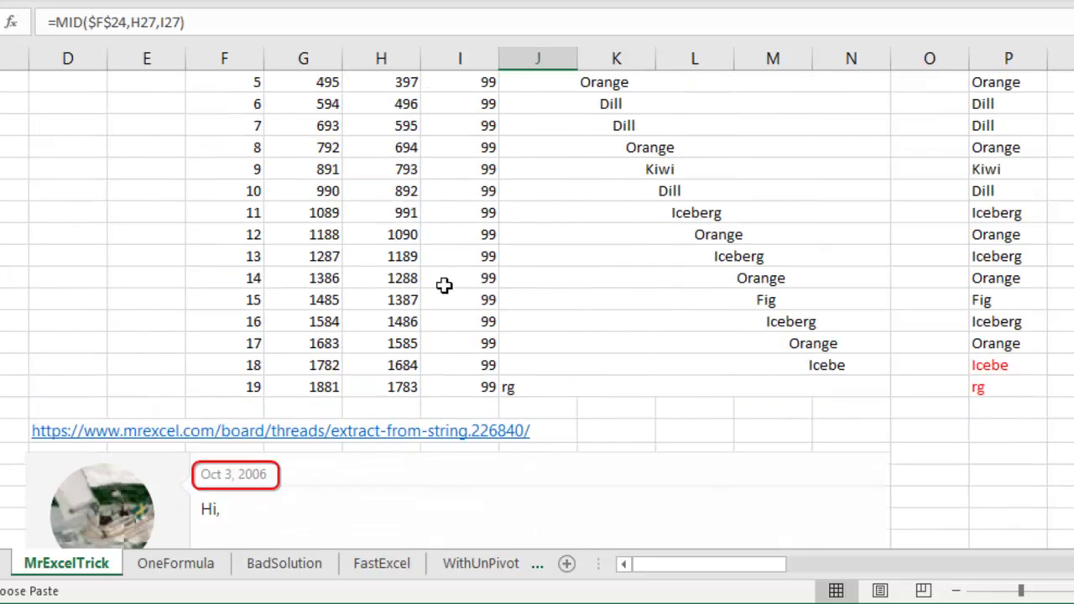
scroll(444, 285, down, 3)
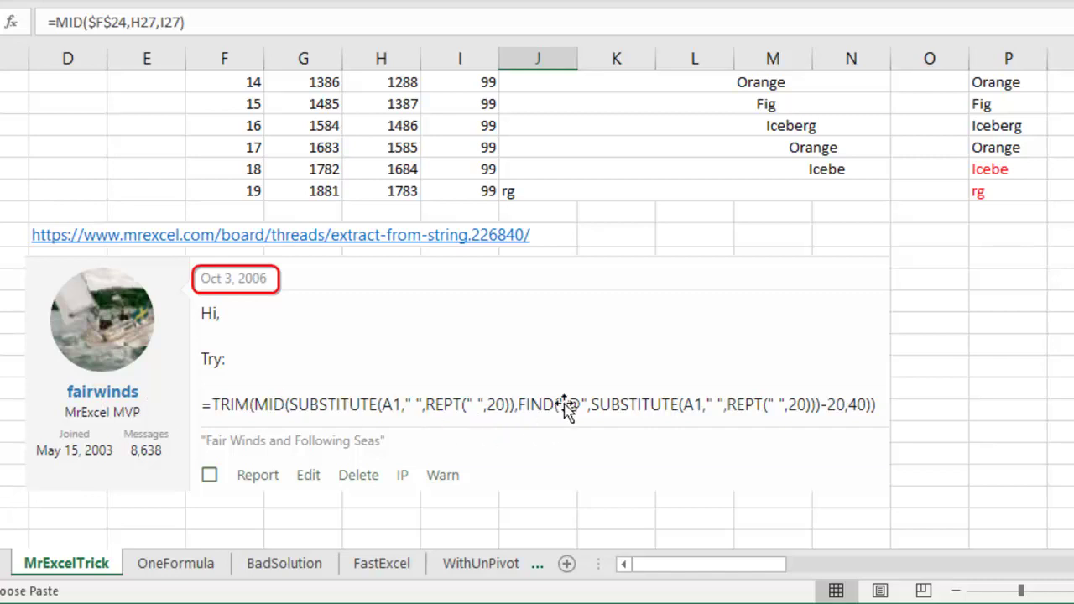
scroll(629, 415, up, 4)
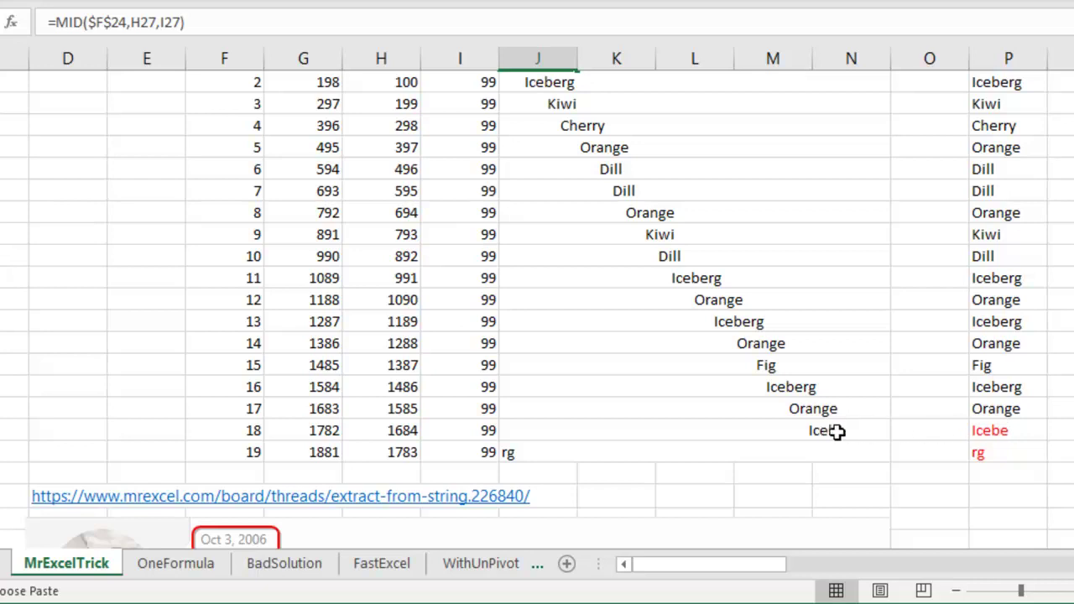
scroll(890, 430, up, 4)
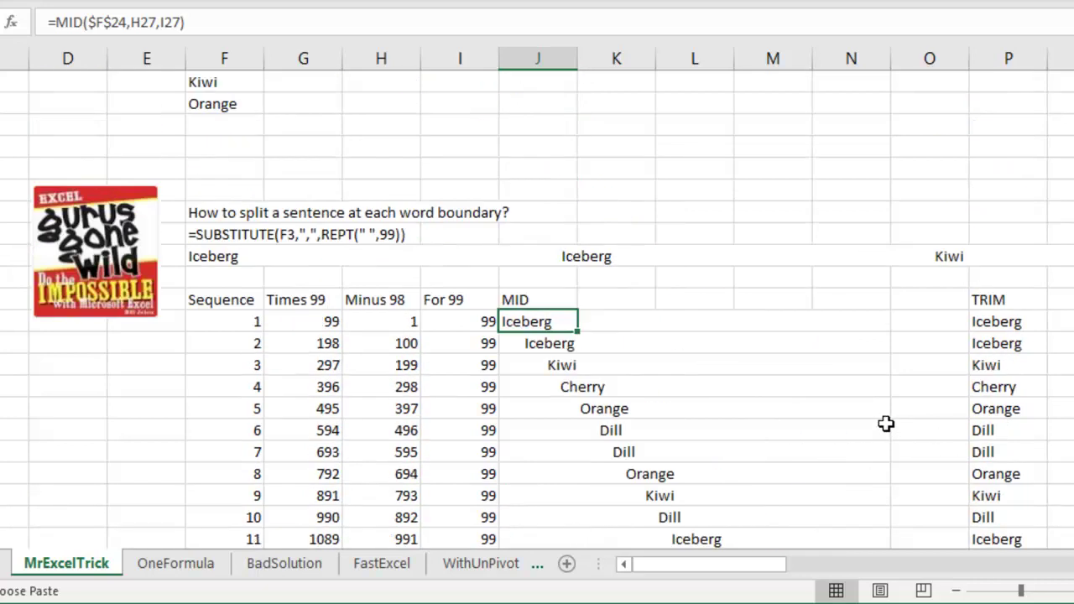
scroll(887, 424, up, 1)
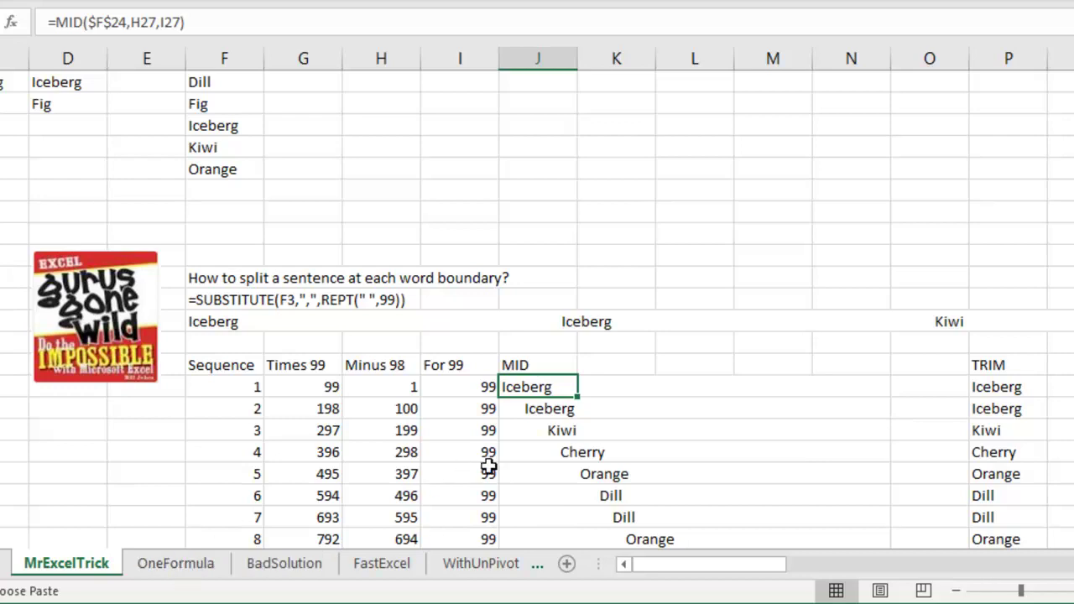
scroll(571, 420, up, 3)
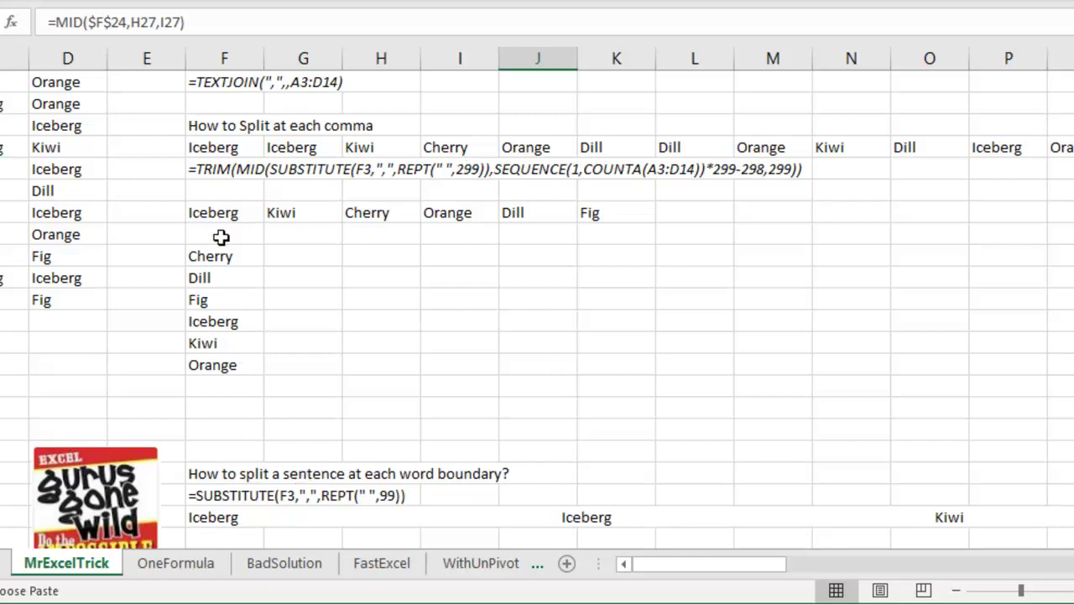
View the combined SORT formula in F4 of the OneFormula sheet.
click(176, 564)
click(69, 149)
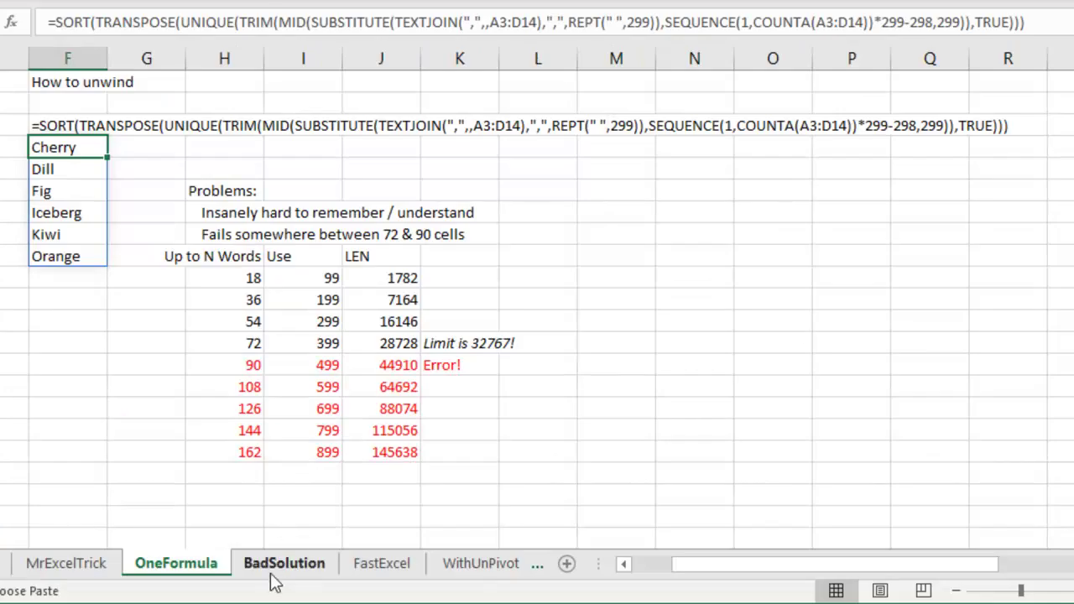
Go to the BadSolution sheet with the failed UNIQUE/CHOOSE stacking attempts.
click(277, 571)
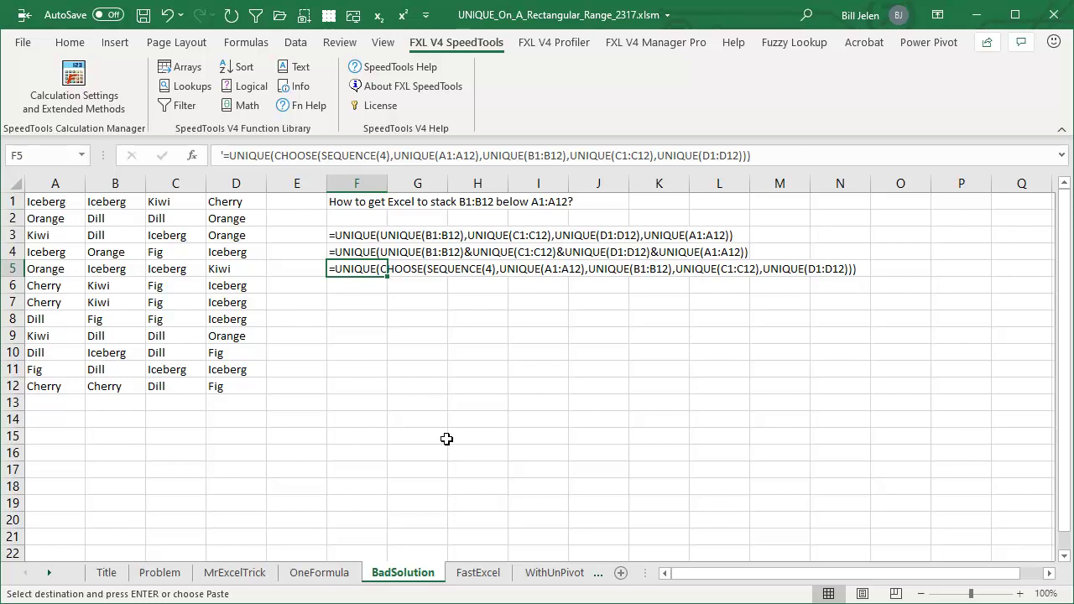
On the FastExcel sheet, view the SLICES helper formula in O5.
click(479, 574)
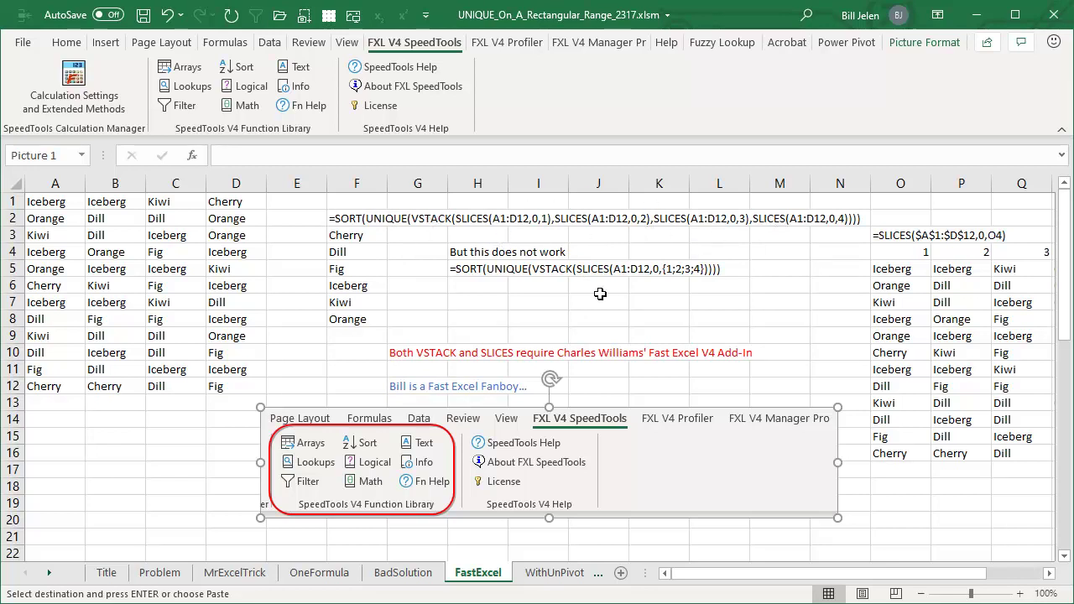
click(1049, 574)
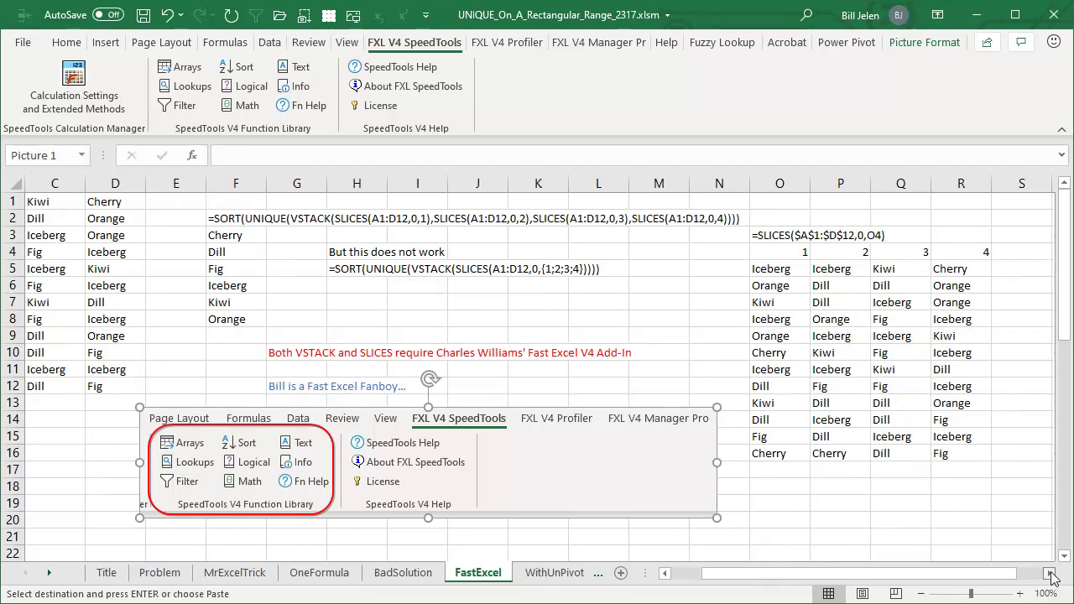
click(653, 268)
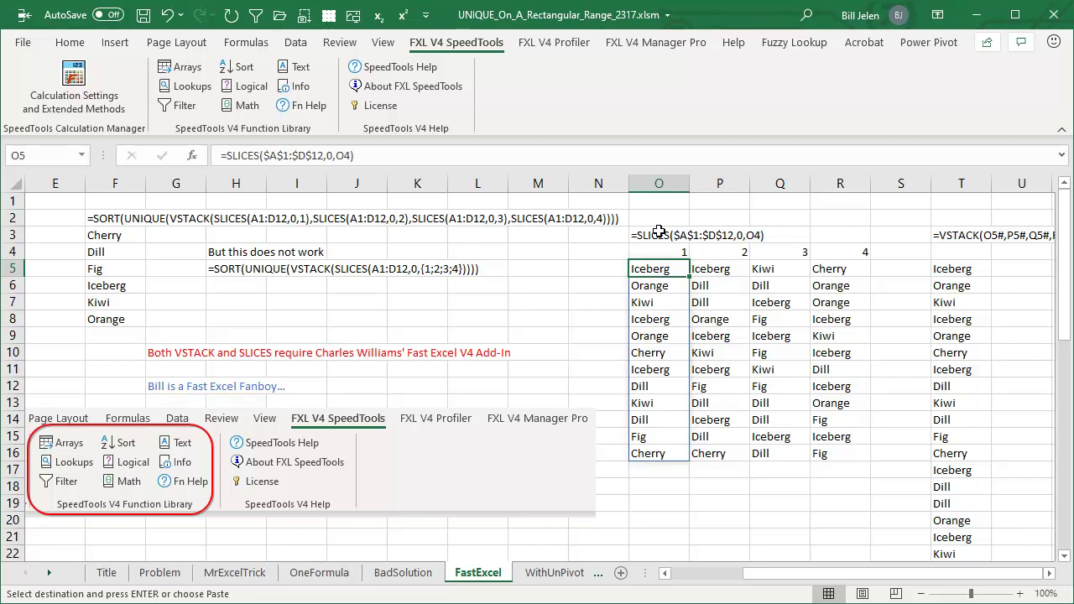
click(1048, 573)
click(1048, 573)
click(838, 270)
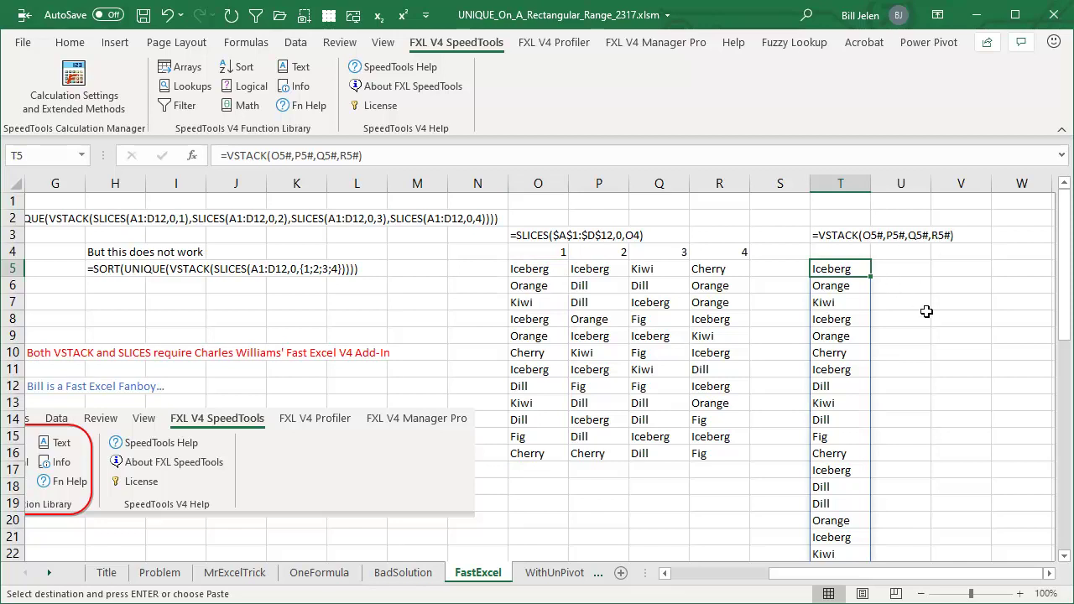
scroll(926, 336, down, 7)
scroll(928, 355, up, 7)
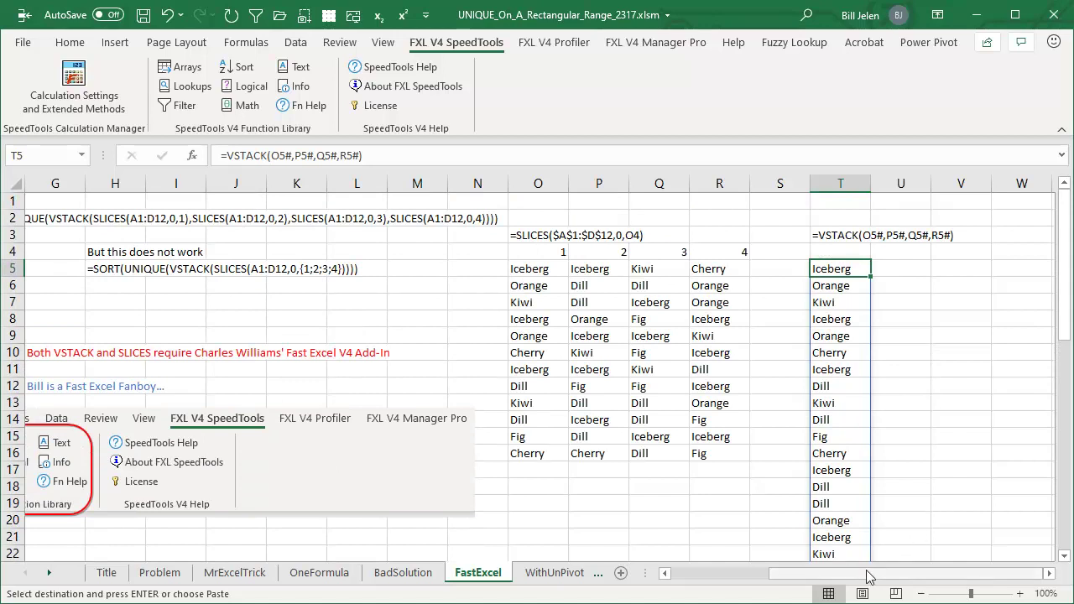
drag(868, 576, 756, 577)
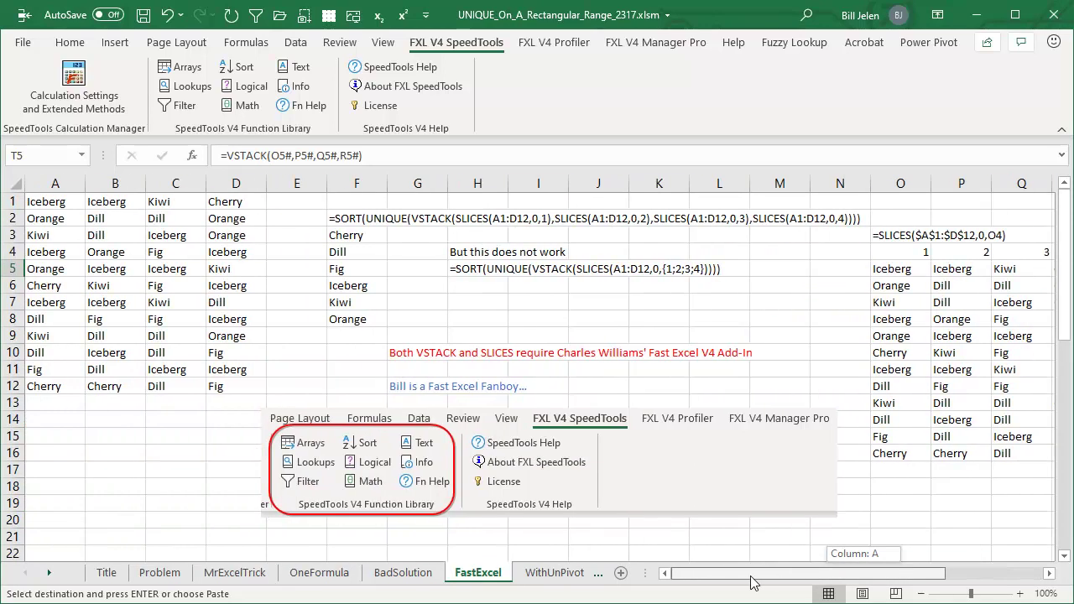
click(358, 235)
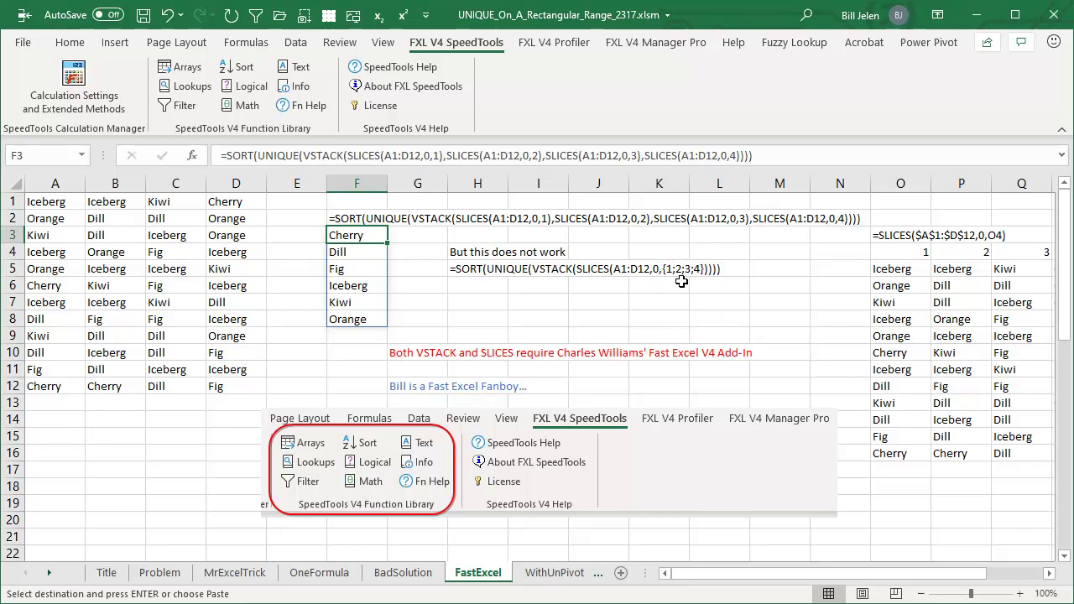
On WithUnPivot, inspect G4's SORT formula and the UNPIVOT, SLICES, UNIQUE, SORT steps in I6–Q6.
click(555, 574)
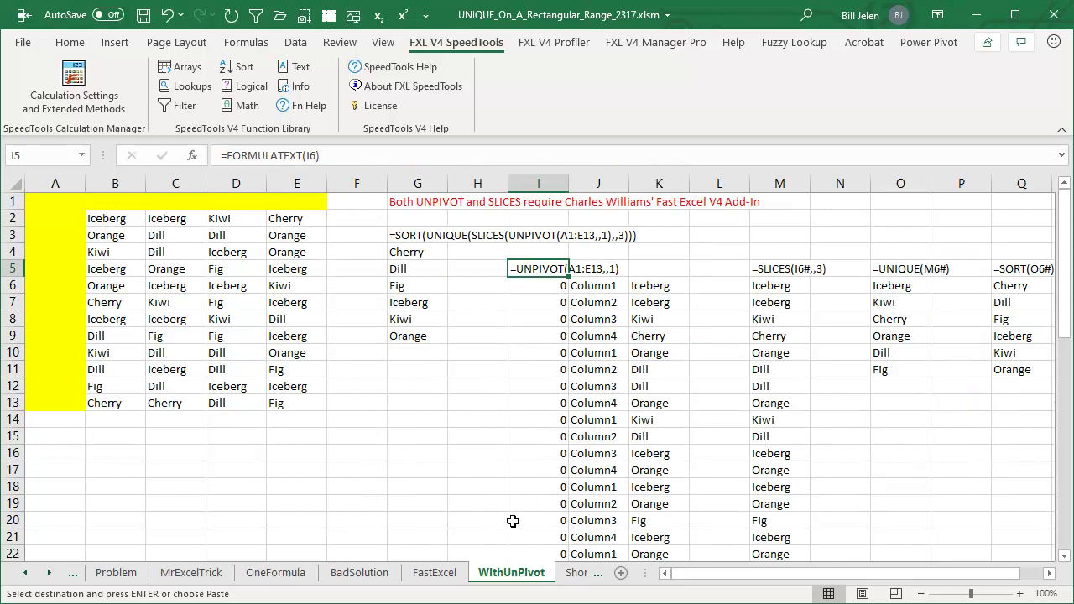
click(417, 255)
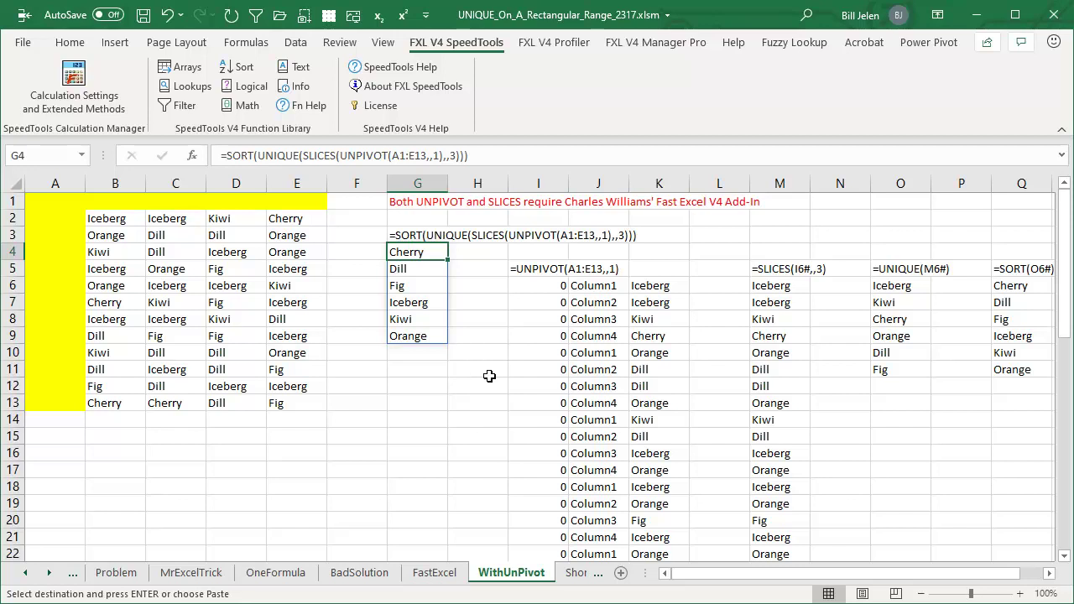
click(549, 286)
key(F2)
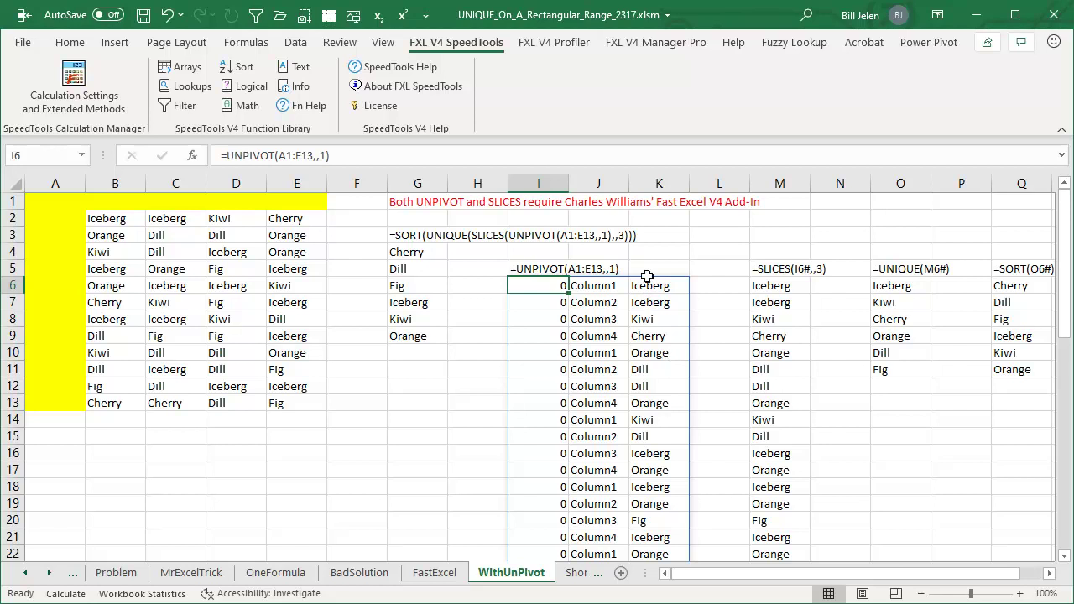
click(771, 286)
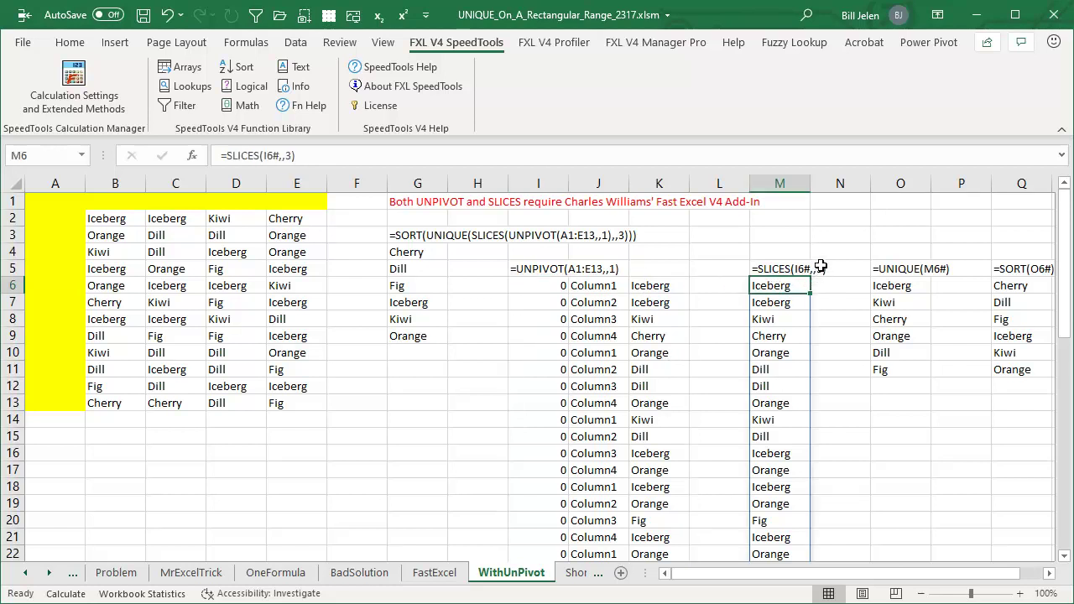
click(892, 288)
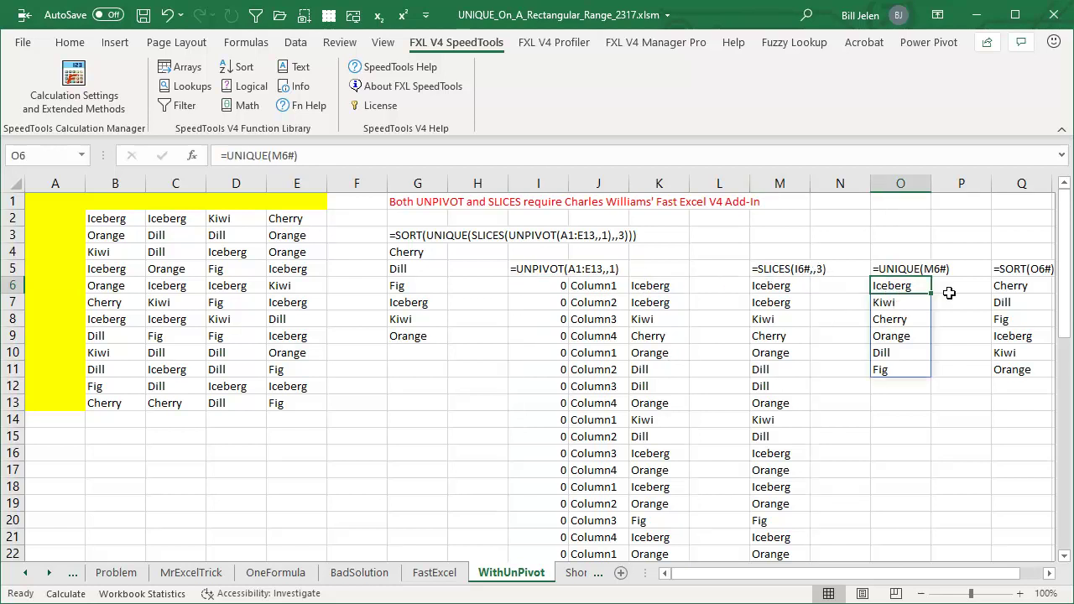
click(1003, 290)
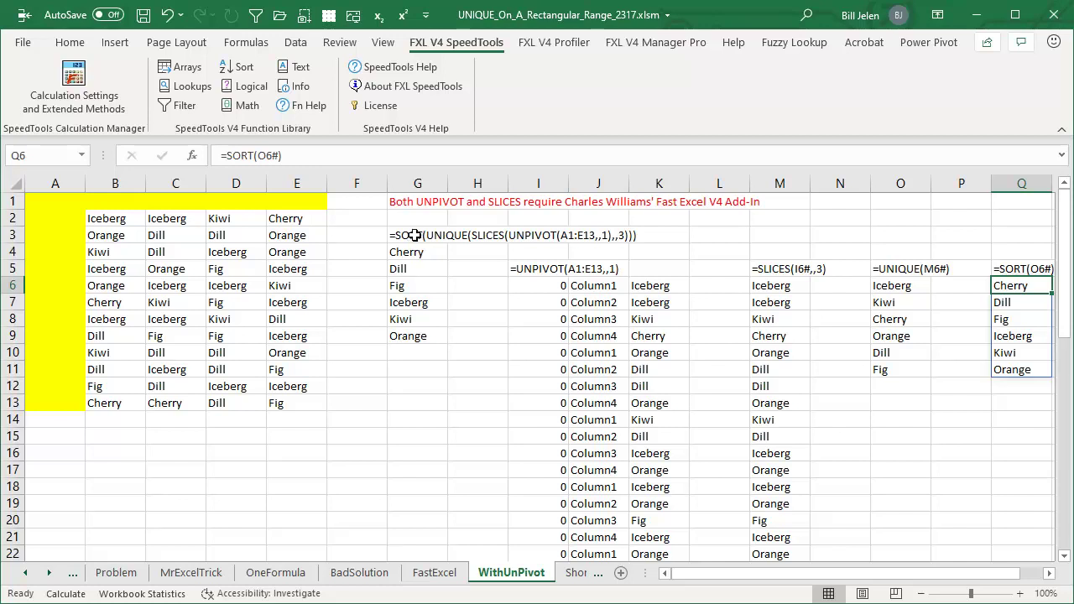
View the =LISTDISTINCTS(A1:D9,,,FALSE,1) formula in F3 of the Shortest sheet.
click(576, 572)
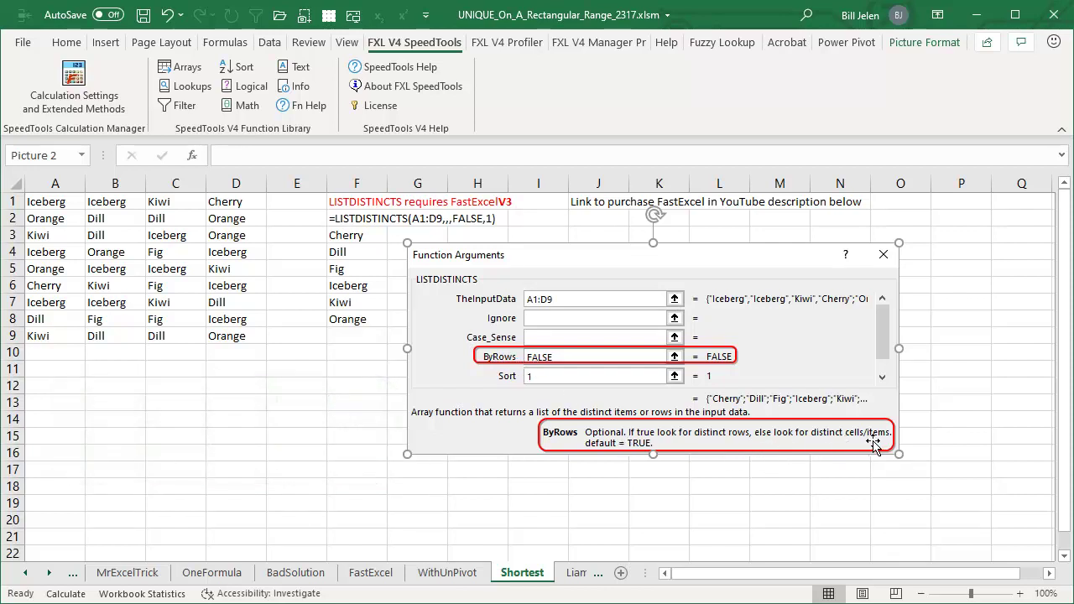
click(353, 237)
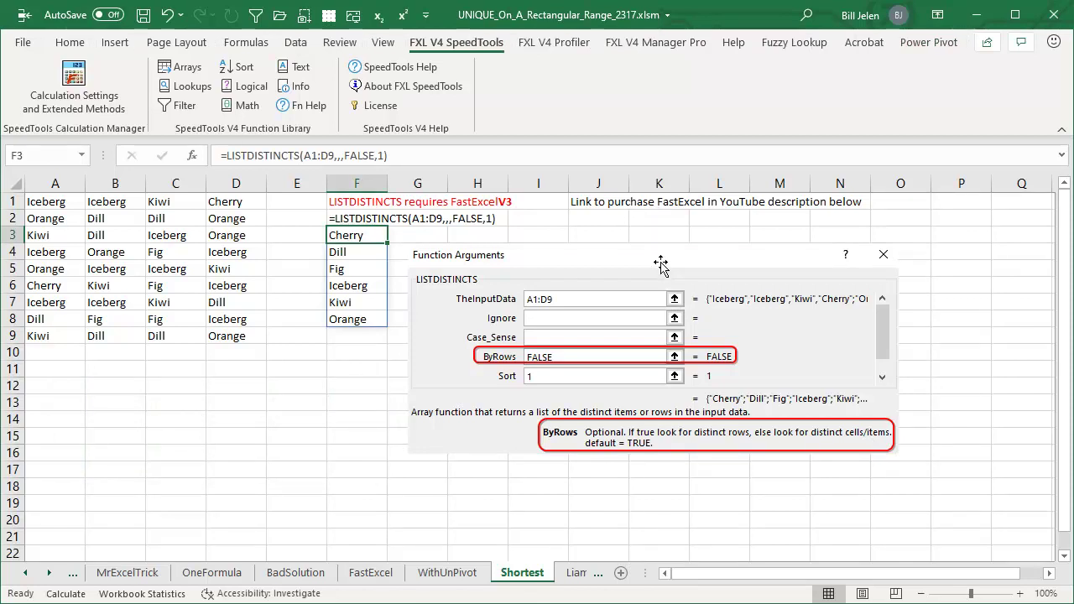
Fill the F2 IFERROR/INDEX/SMALL/COUNTIF formula down to F8 on the LiamBastick sheet.
click(575, 574)
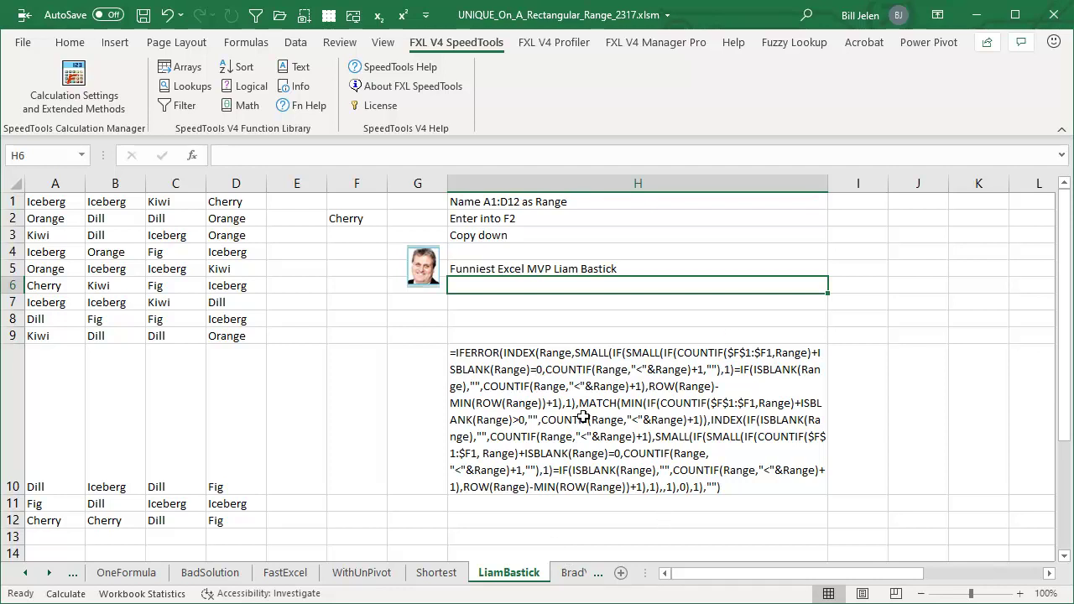
click(351, 218)
drag(387, 227, 389, 326)
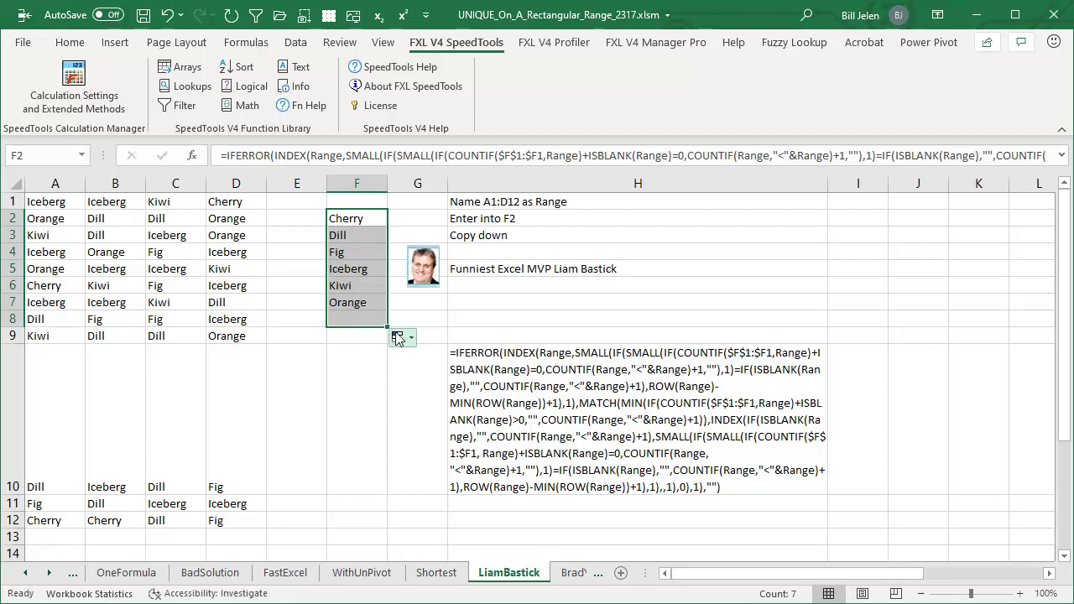
click(574, 573)
click(440, 577)
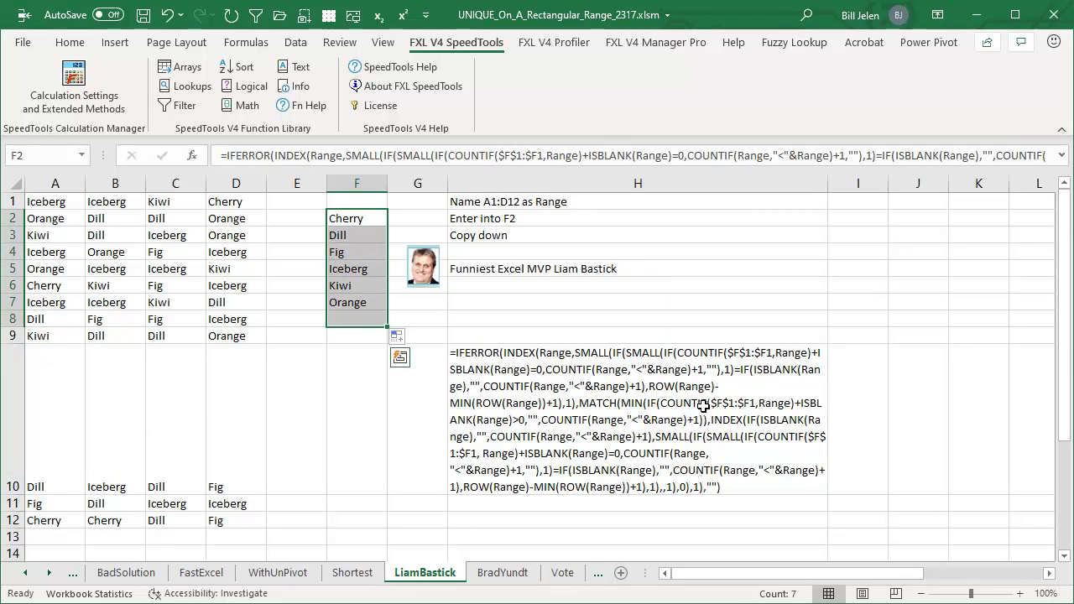
Open the BradYundt sheet showing F3's SORT(UNIQUE(TRANSPOSE(Splitter(...)))) result and scroll through it.
click(504, 574)
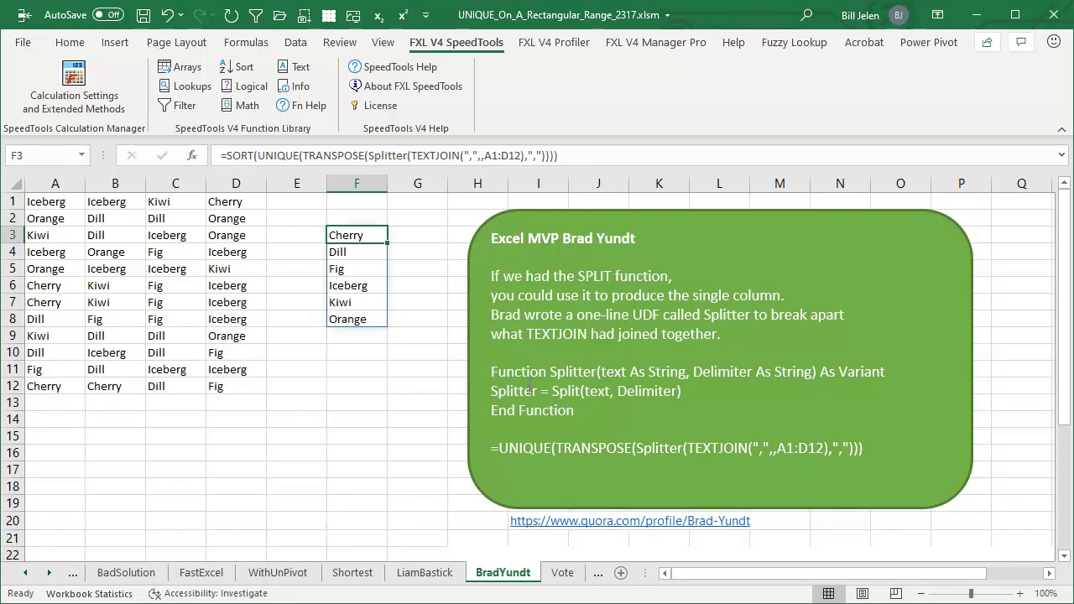
scroll(411, 449, down, 3)
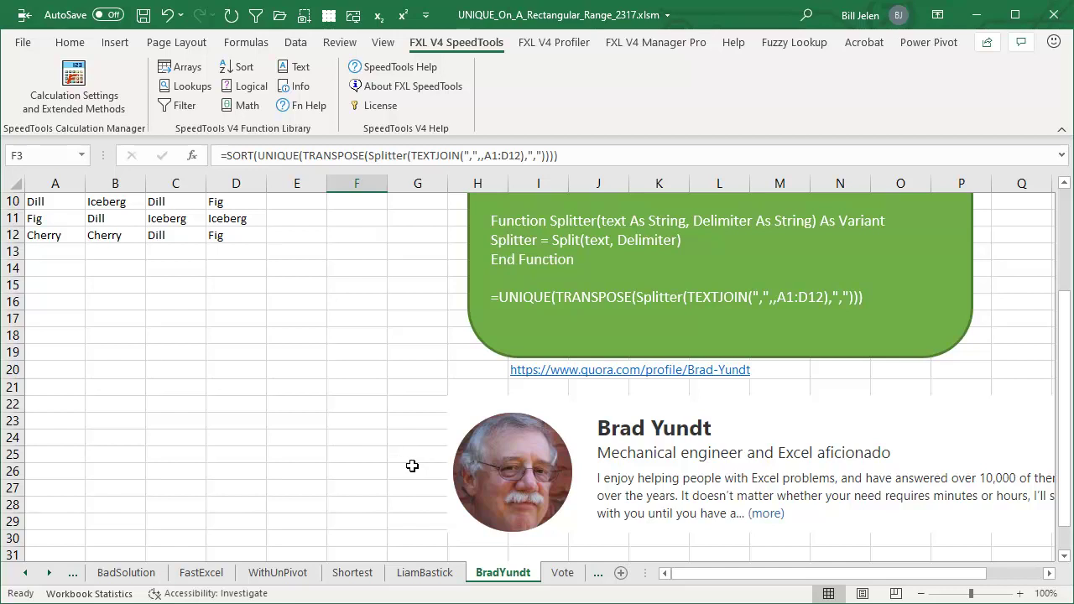
scroll(412, 466, up, 1)
scroll(412, 466, up, 2)
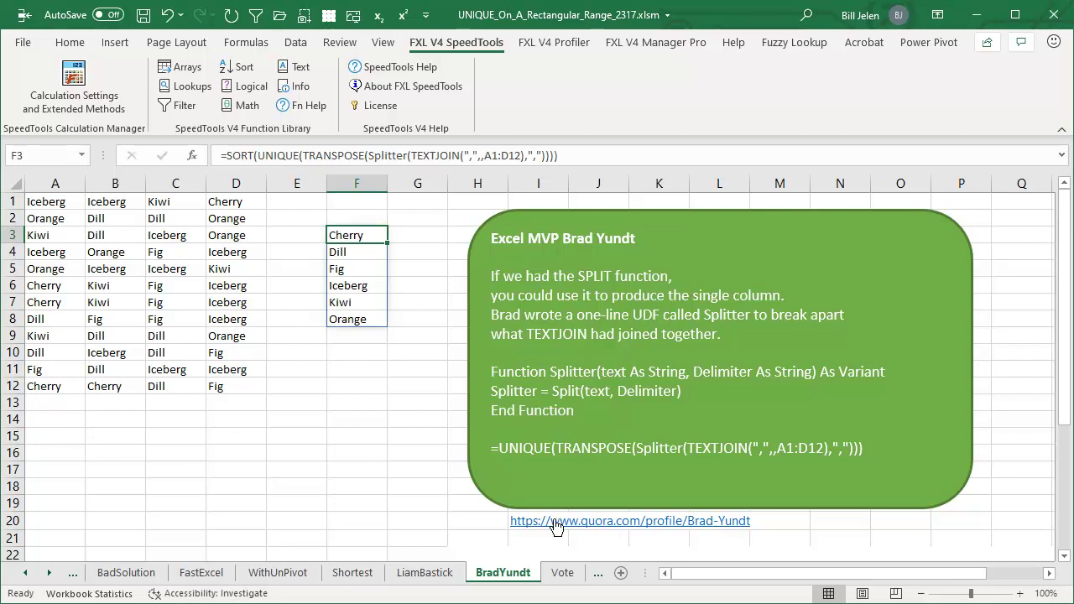
Show the Vote sheet's UserVoice suggestion for UNIQUE on rectangular ranges, then scroll the sheet tabs.
click(562, 575)
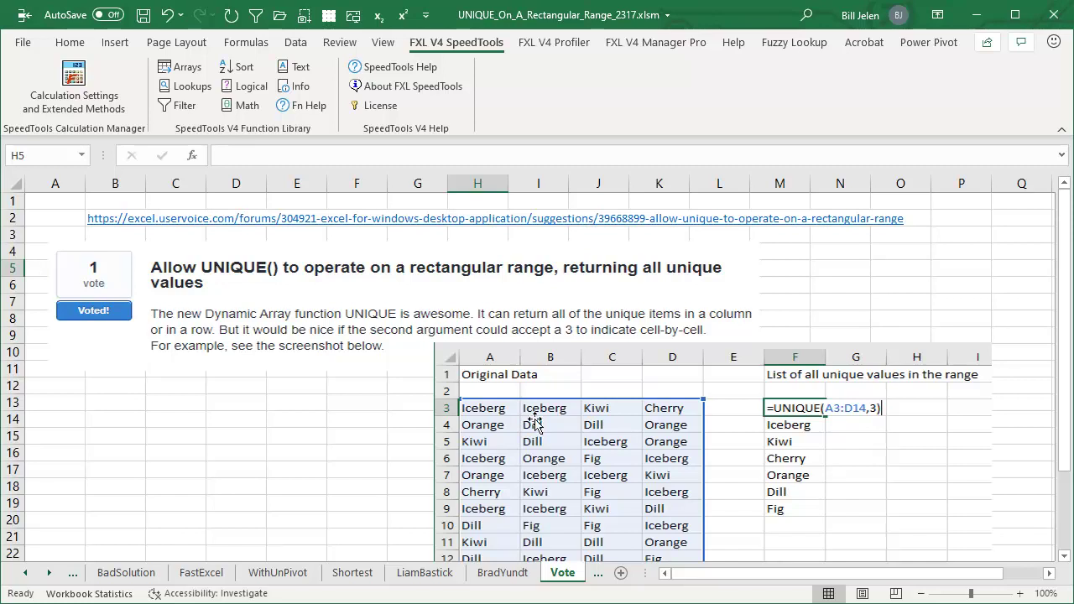
click(49, 574)
click(48, 574)
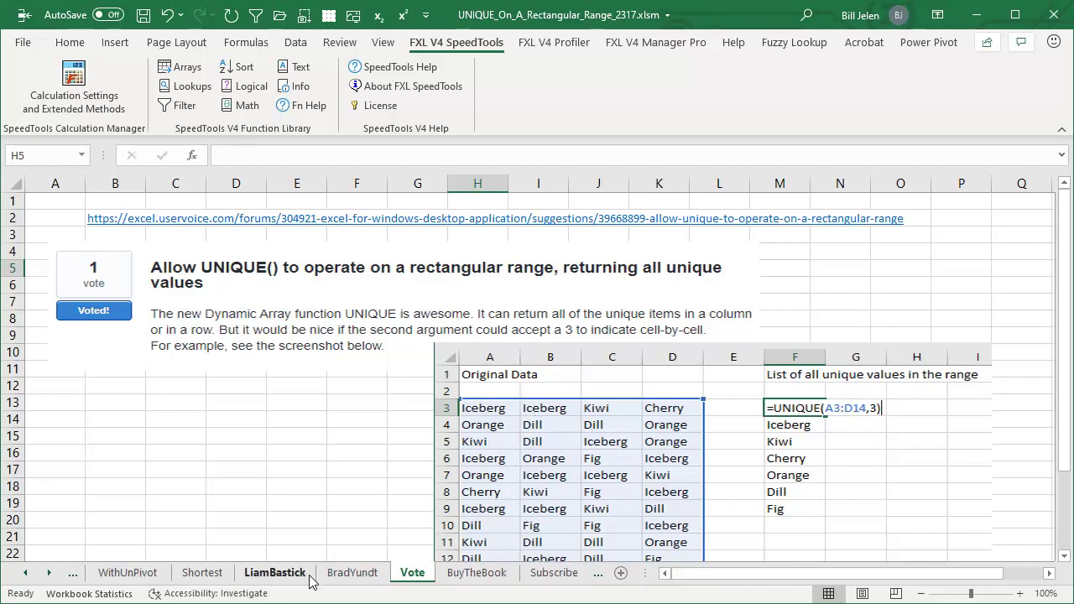
View the BuyTheBook sheet, then the closing Subscribe sheet with its Ring the Bell artwork.
click(479, 574)
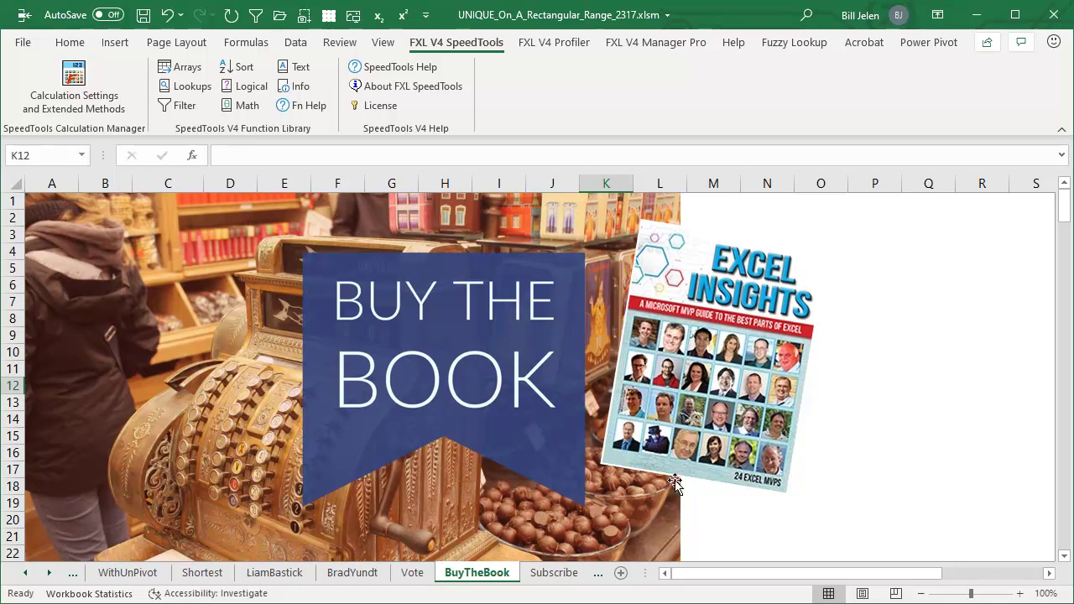
click(554, 574)
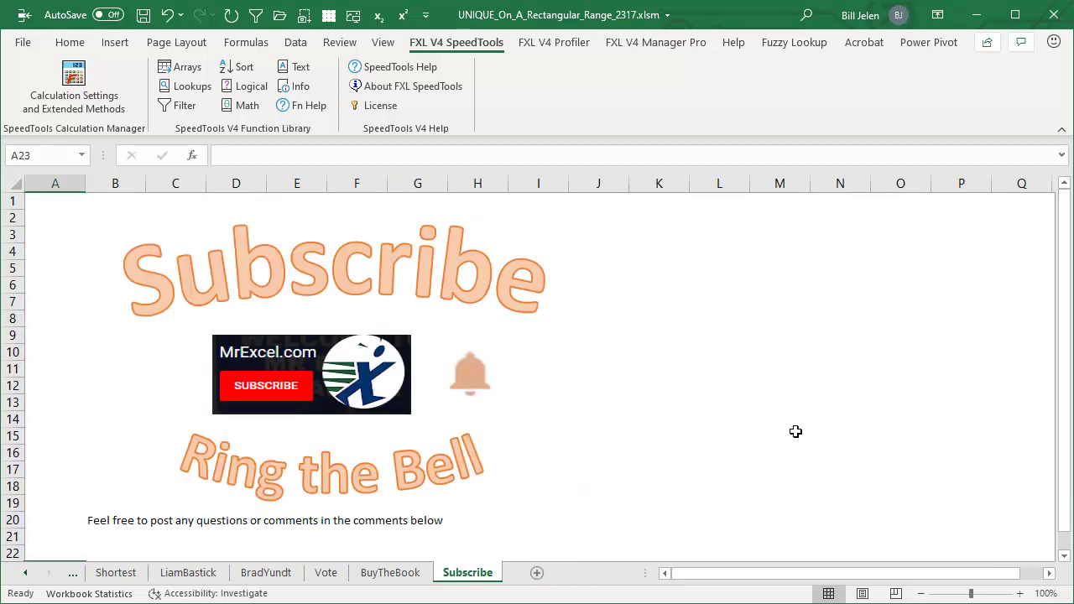